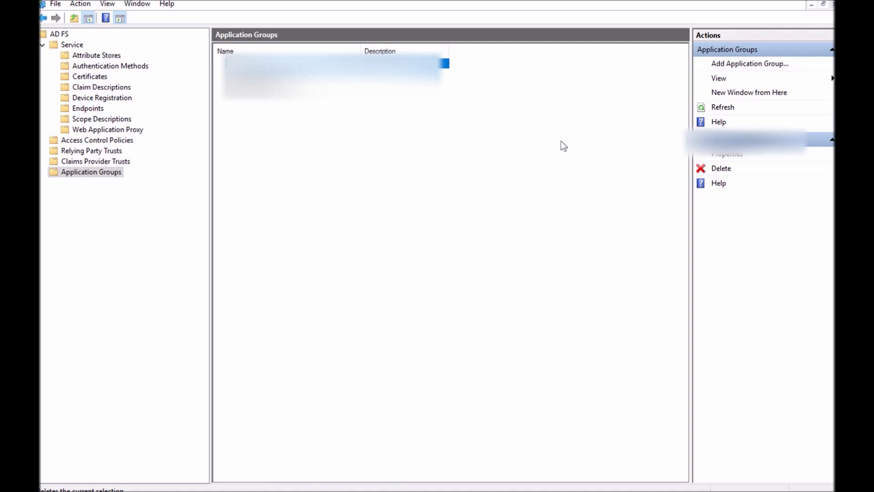
# Start a new application group named 'Test CRM web API' with the Server application accessing a web API template
pyautogui.click(726, 65)
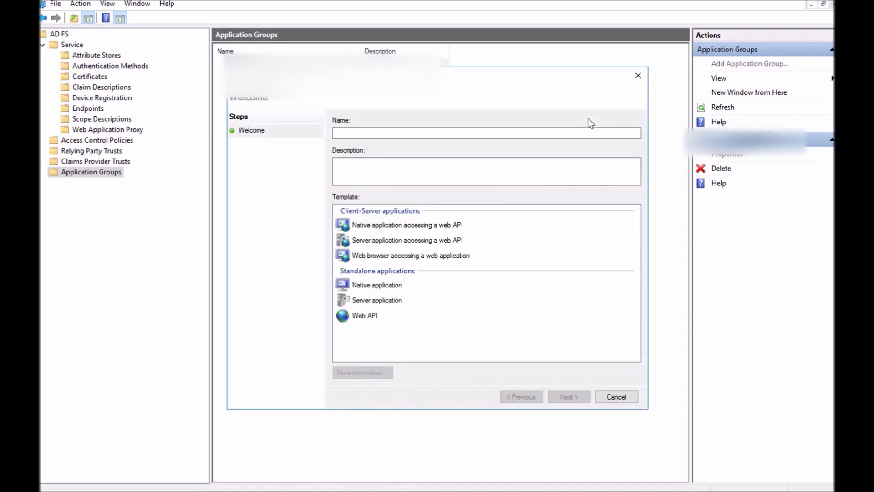
pyautogui.click(485, 133)
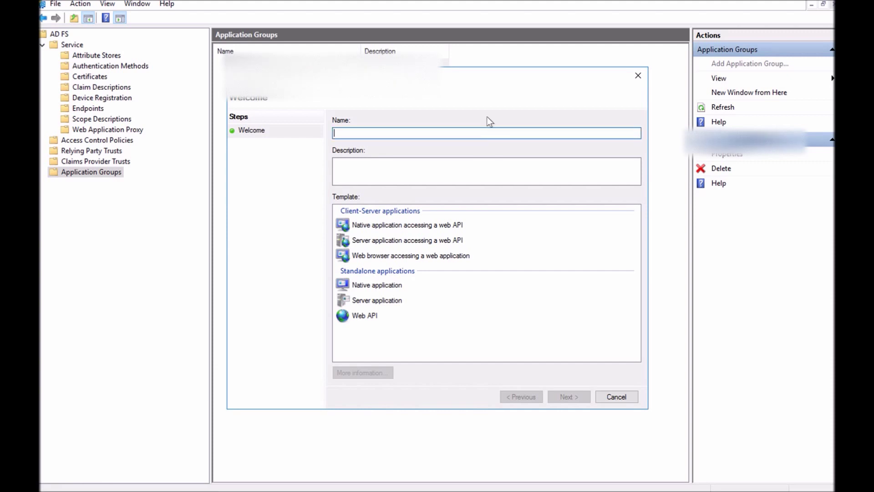
pyautogui.write('Test CRM web API')
pyautogui.click(388, 242)
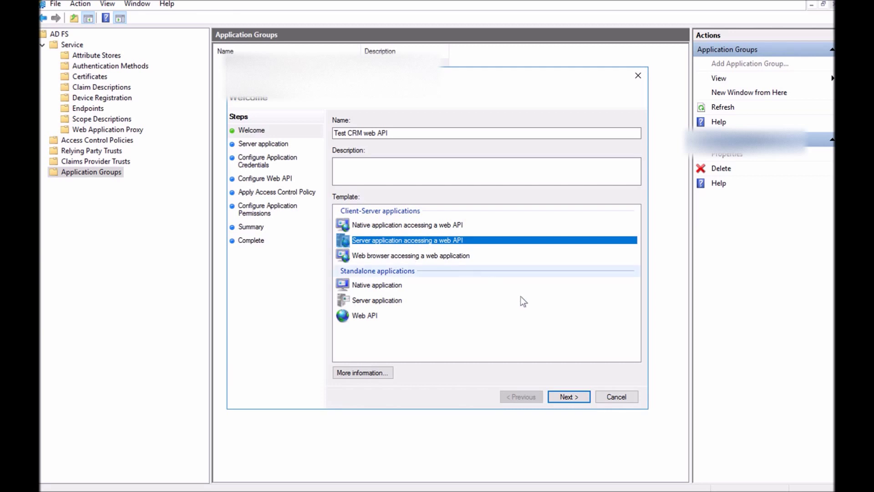
# Rename the server application to 'SOAPUI test application - Server application'
pyautogui.click(570, 395)
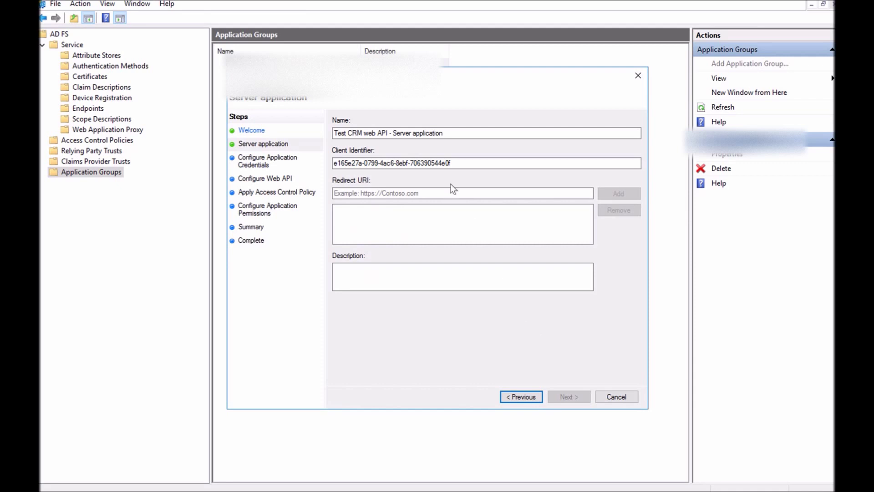
pyautogui.moveTo(390, 136); pyautogui.dragTo(328, 140)
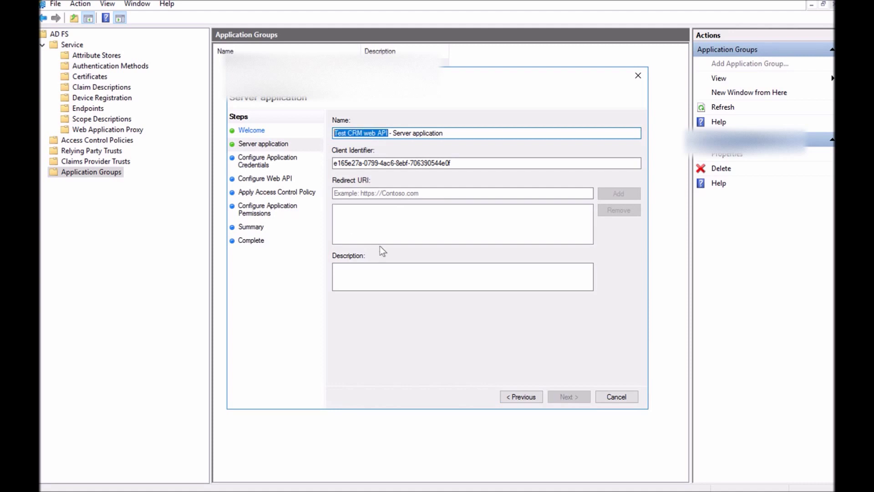
pyautogui.write('SOAP')
pyautogui.write('UI test ')
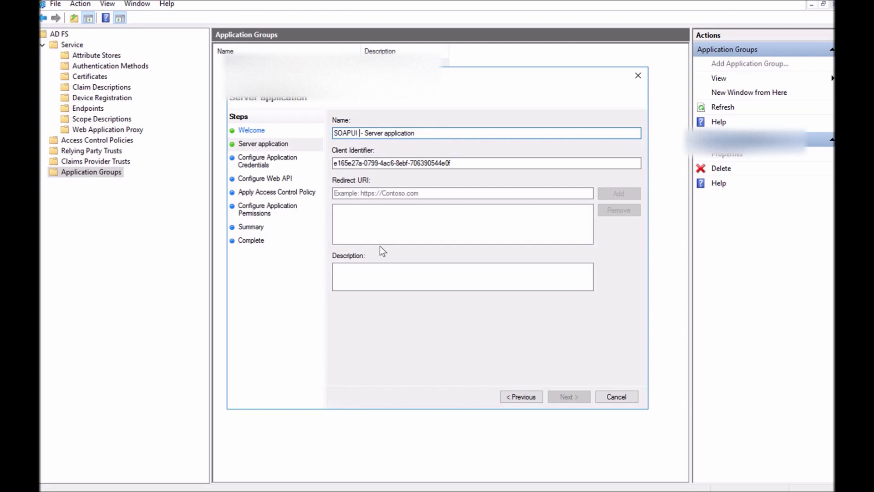
pyautogui.write('application')
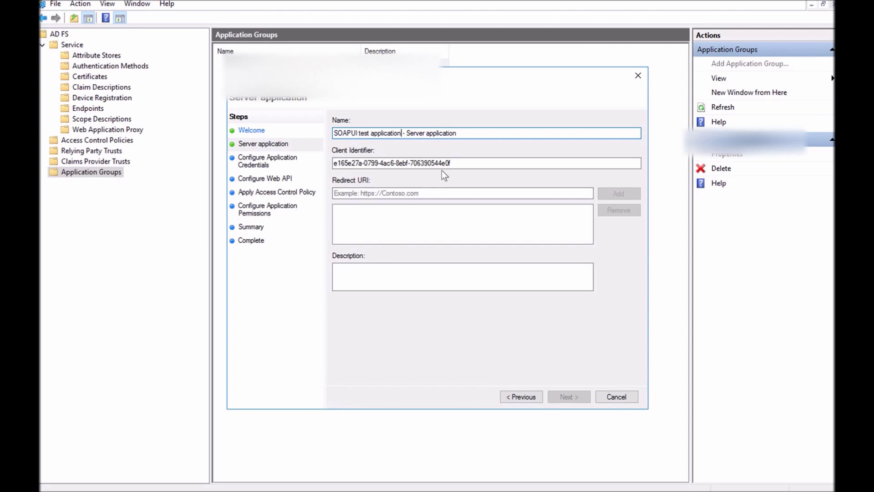
# Copy the server application's client identifier into the Notepad draft
pyautogui.moveTo(518, 162); pyautogui.dragTo(304, 156)
pyautogui.hotkey('ctrl', 'c')
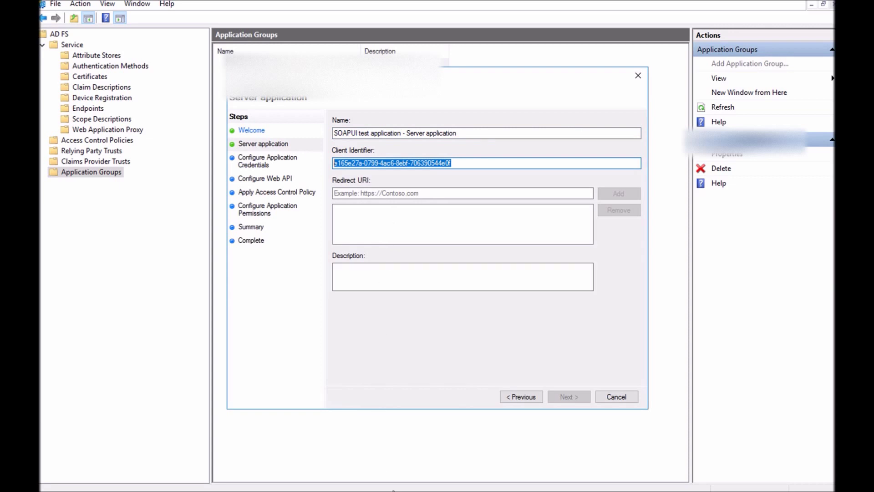
pyautogui.hotkey('alt', 'Tab')
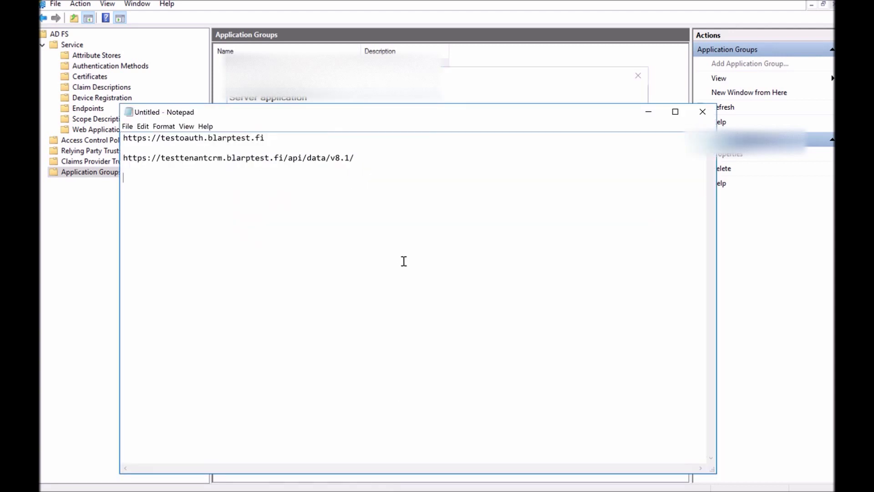
pyautogui.hotkey('ctrl', 'v')
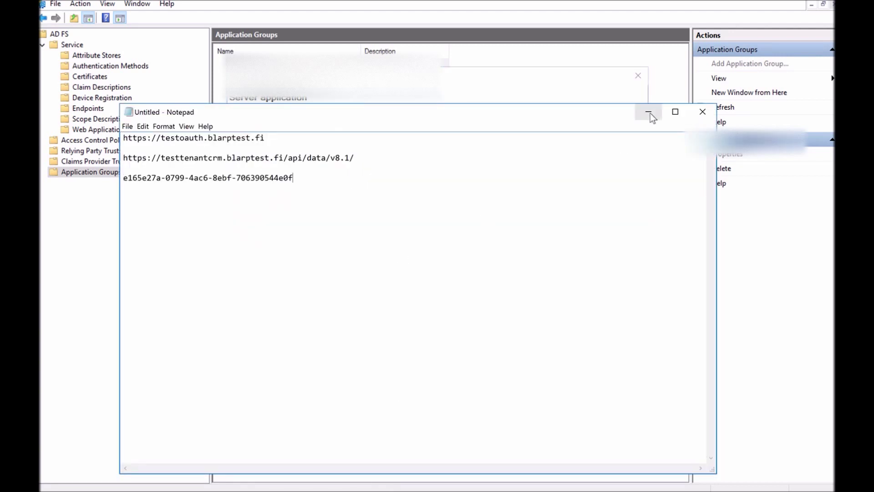
pyautogui.click(648, 111)
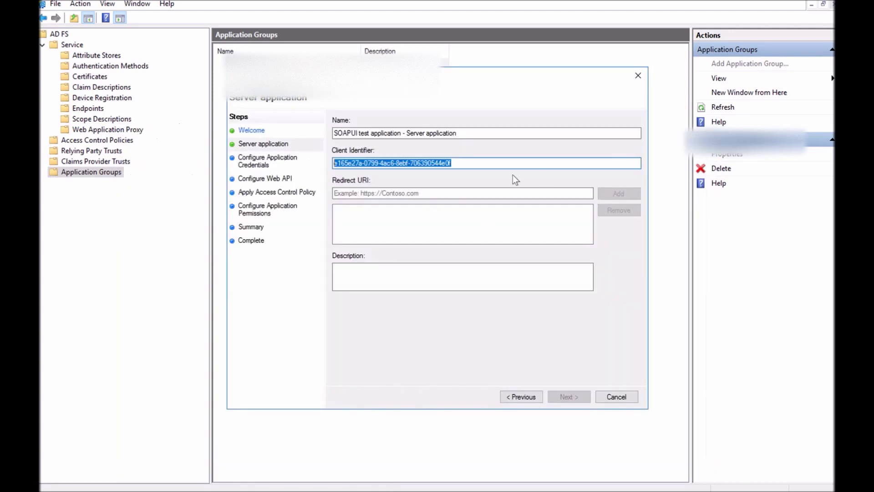
pyautogui.click(429, 193)
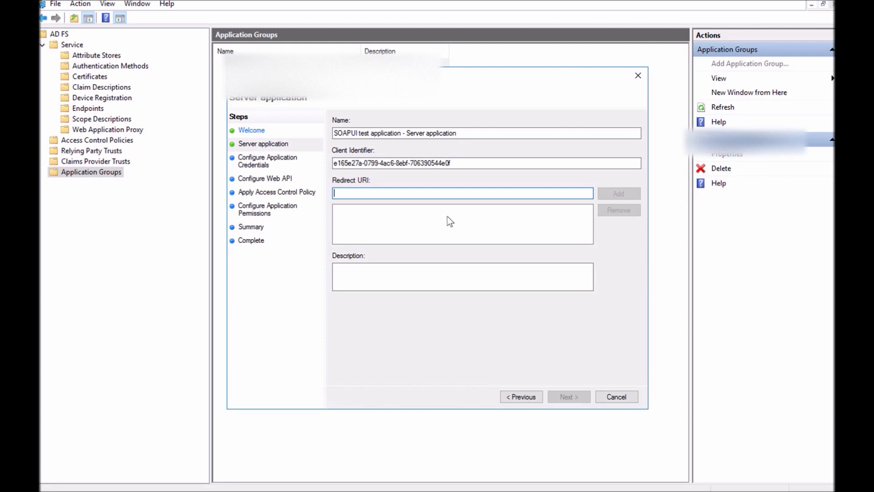
pyautogui.hotkey('alt', 'Tab')
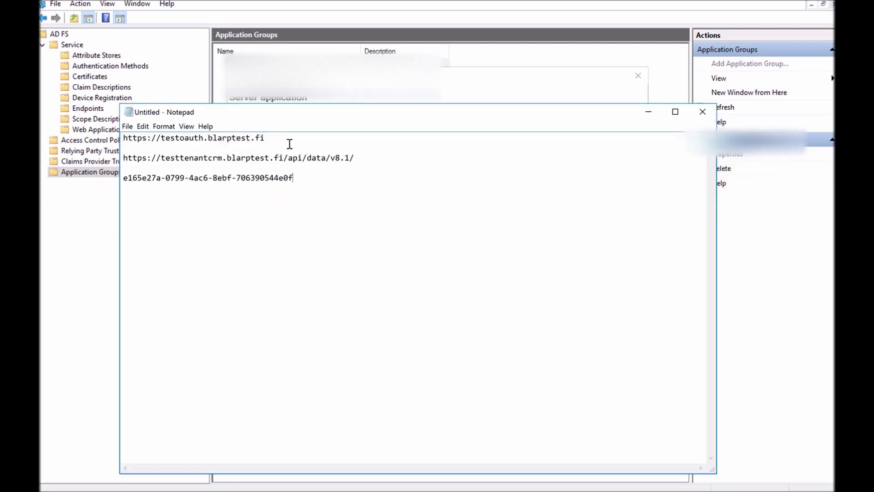
pyautogui.doubleClick(219, 139)
pyautogui.moveTo(219, 139); pyautogui.dragTo(111, 137)
pyautogui.hotkey('ctrl', 'c')
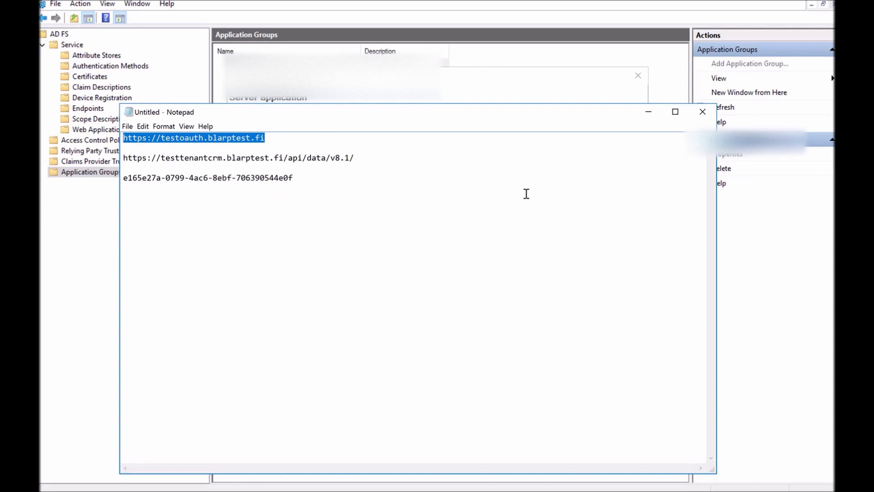
pyautogui.click(648, 112)
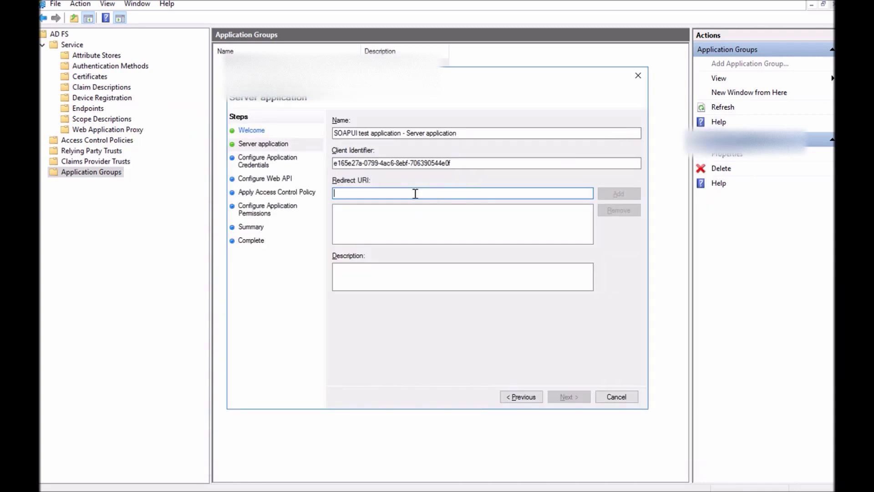
pyautogui.hotkey('ctrl', 'v')
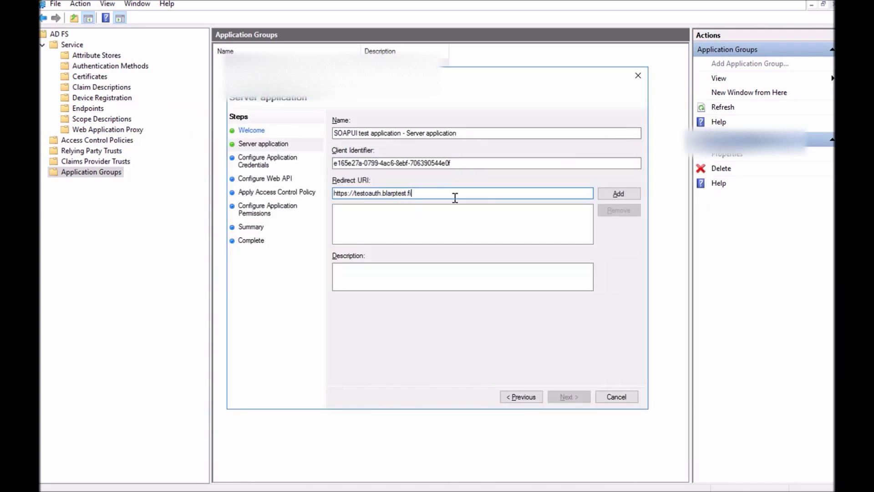
pyautogui.press('Return')
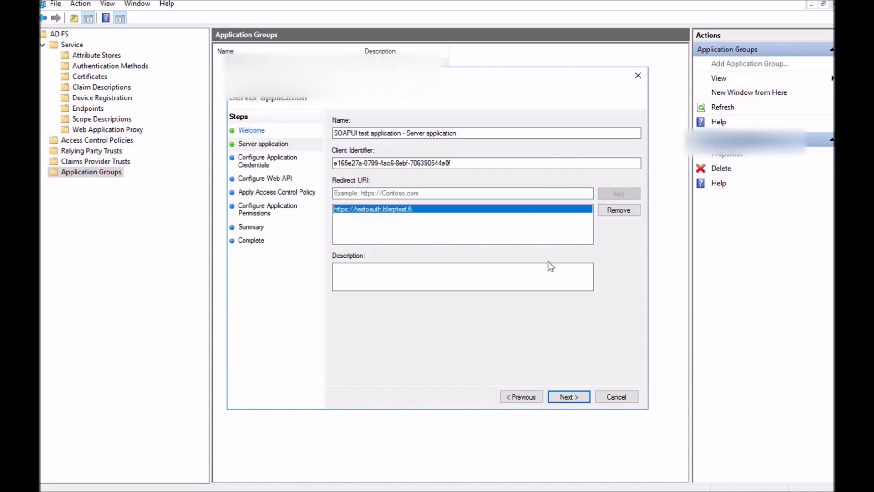
pyautogui.click(569, 395)
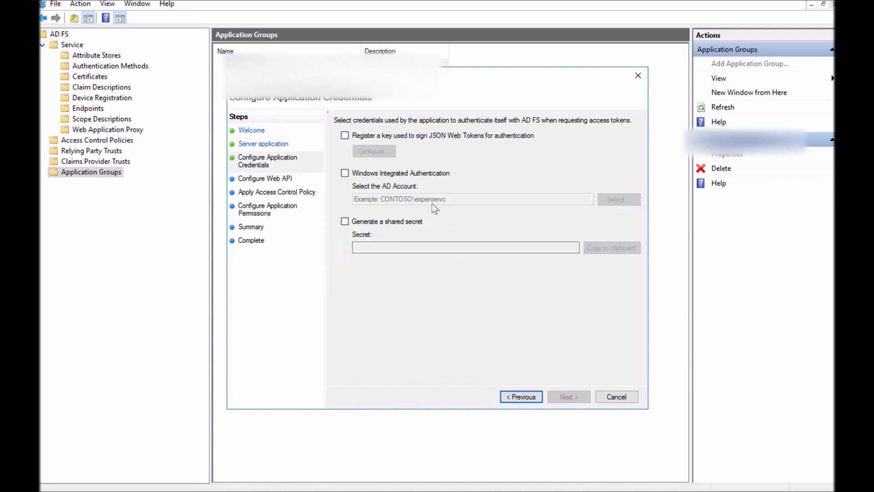
# Generate a shared secret and paste it into Notepad on a new line below the client identifier
pyautogui.click(345, 222)
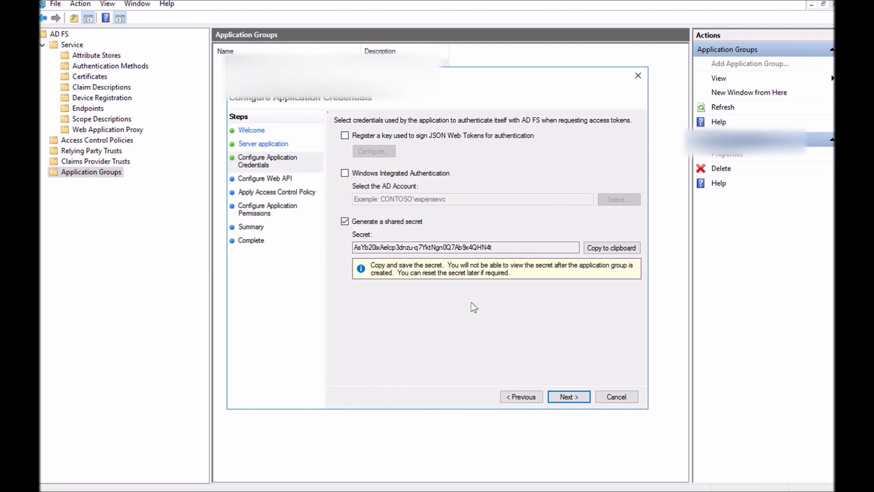
pyautogui.moveTo(493, 248); pyautogui.dragTo(336, 243)
pyautogui.hotkey('ctrl', 'c')
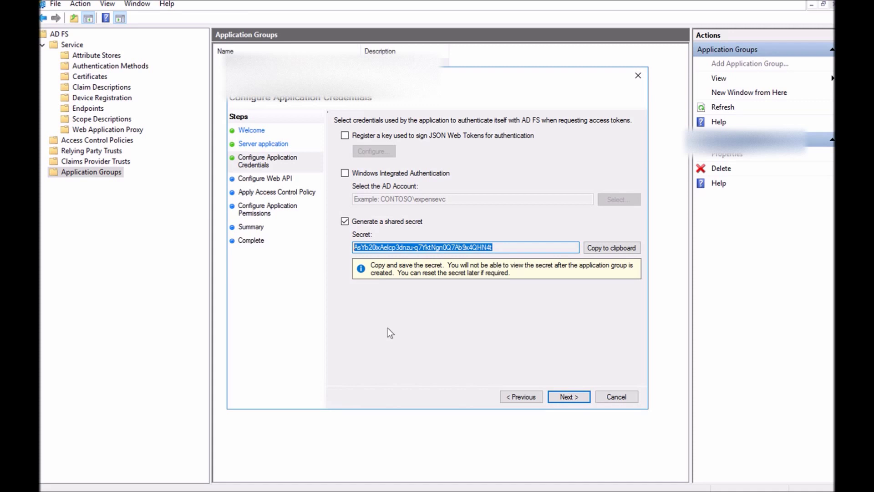
pyautogui.hotkey('alt', 'Tab')
pyautogui.click(365, 230)
pyautogui.press('Return')
pyautogui.hotkey('ctrl', 'v')
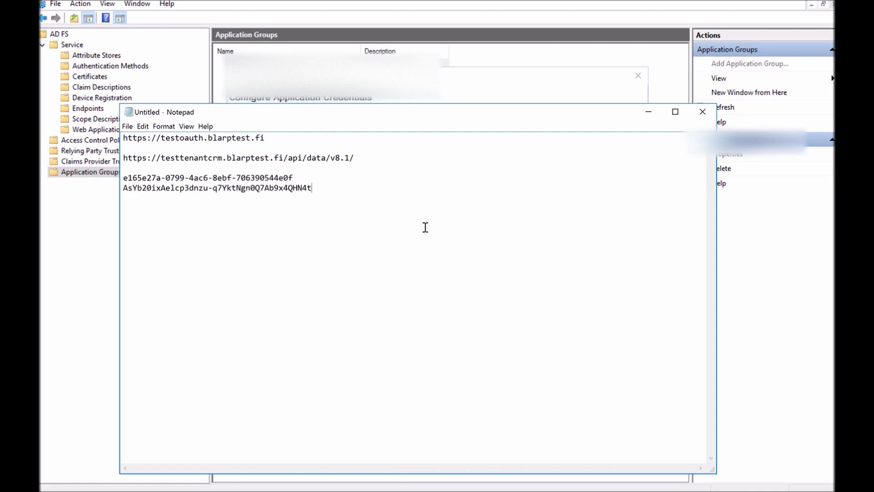
pyautogui.click(647, 113)
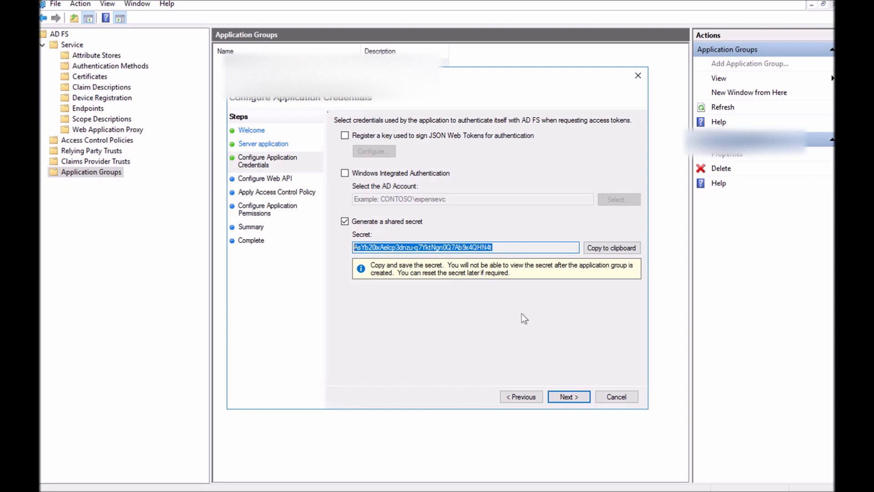
pyautogui.click(568, 396)
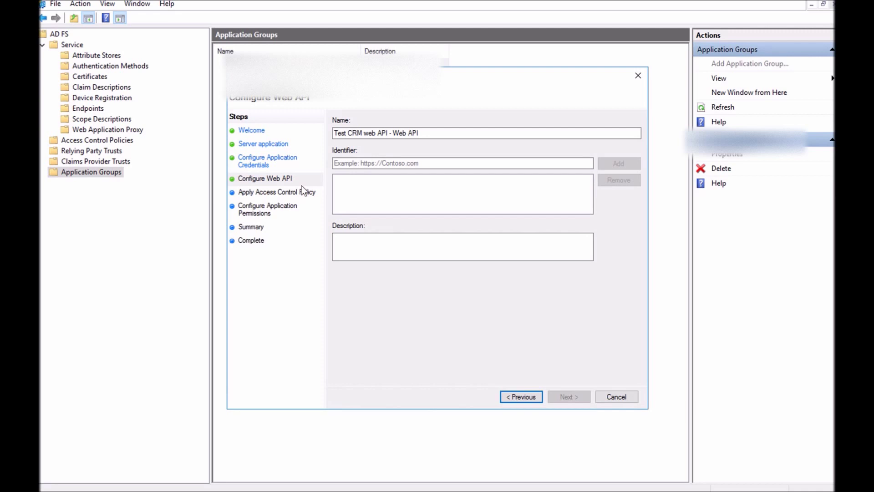
pyautogui.click(385, 164)
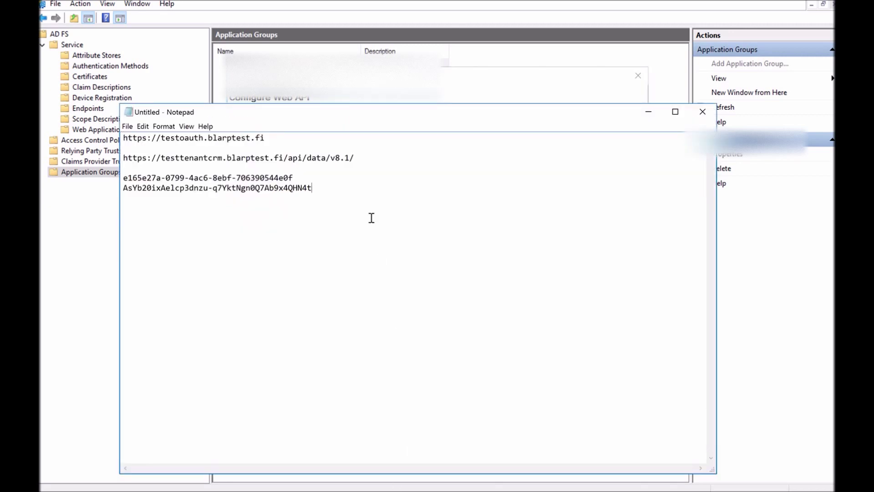
pyautogui.click(235, 164)
pyautogui.moveTo(355, 157); pyautogui.dragTo(123, 158)
pyautogui.hotkey('ctrl', 'c')
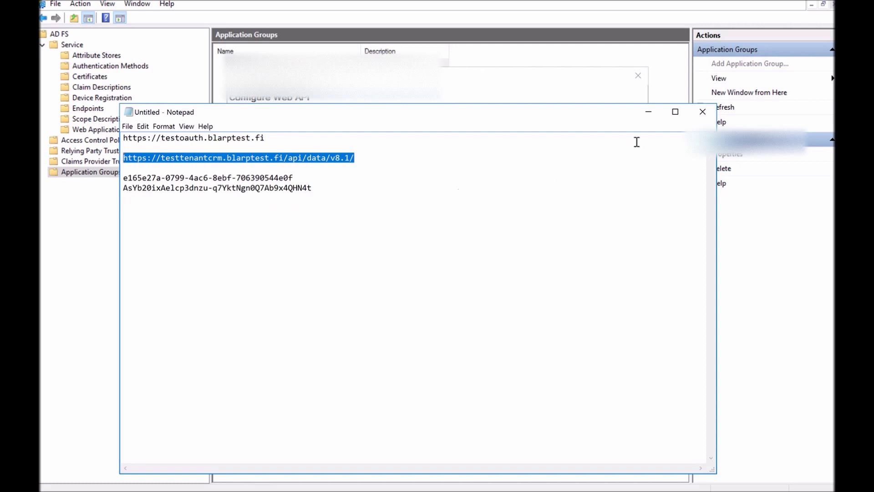
pyautogui.click(648, 112)
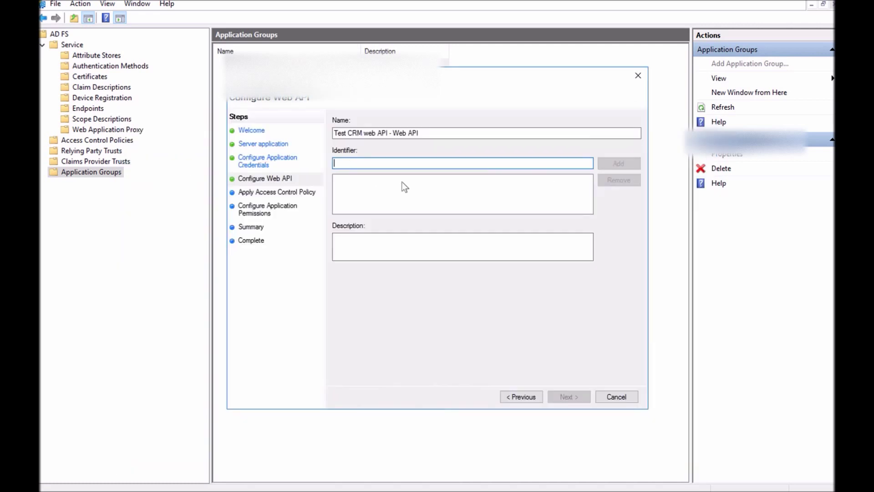
pyautogui.hotkey('ctrl', 'v')
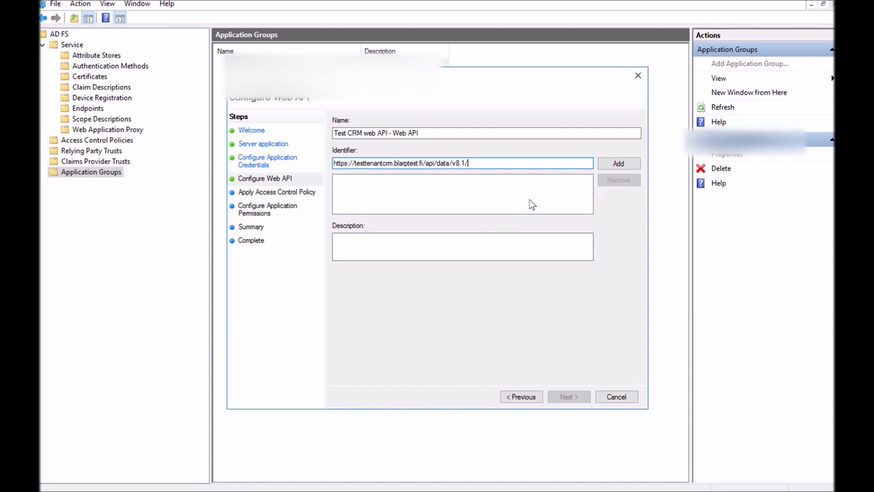
pyautogui.click(610, 164)
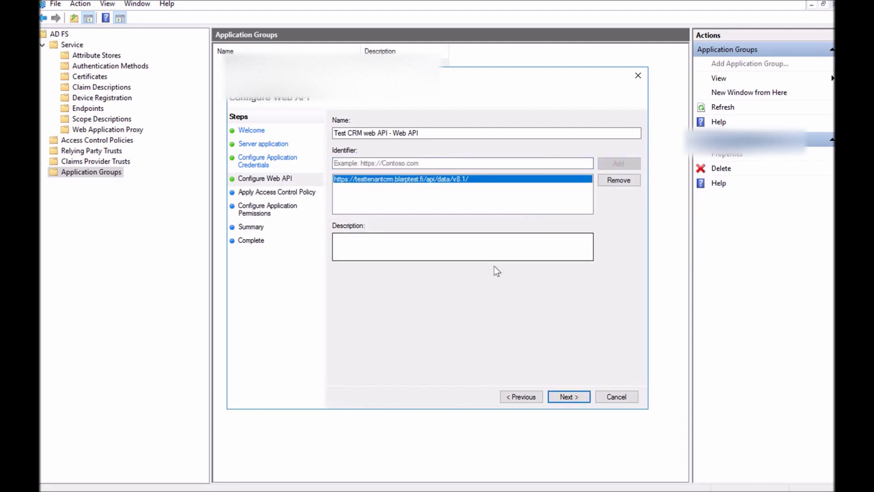
pyautogui.click(566, 396)
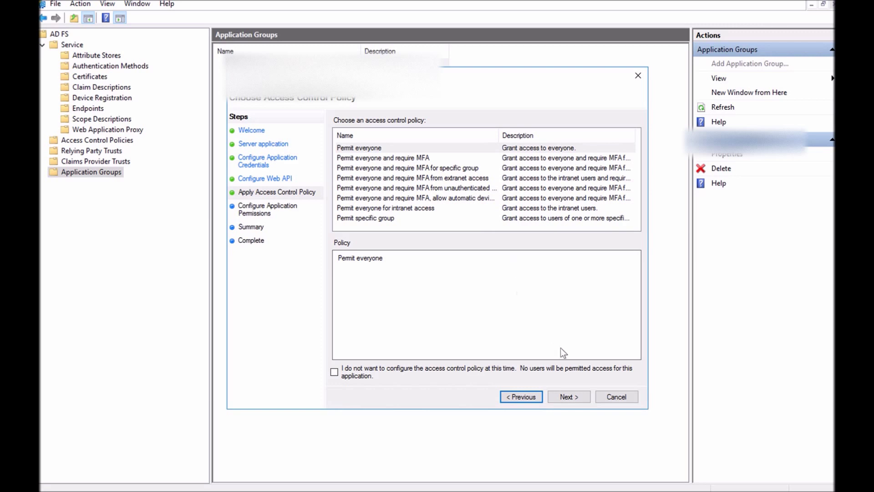
# Accept Permit everyone as the access control policy and proceed
pyautogui.click(570, 398)
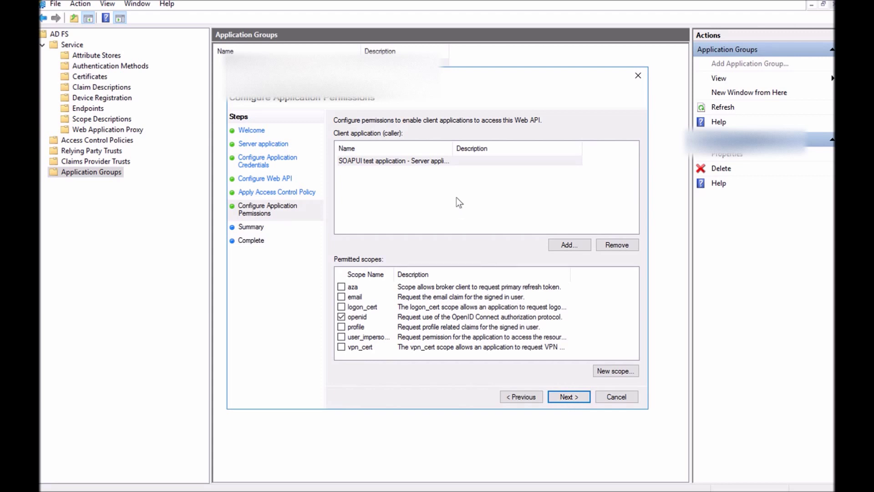
# Confirm SOAPUI test application as the client with openid scope and proceed to the Summary
pyautogui.moveTo(452, 148); pyautogui.dragTo(504, 147)
pyautogui.click(442, 162)
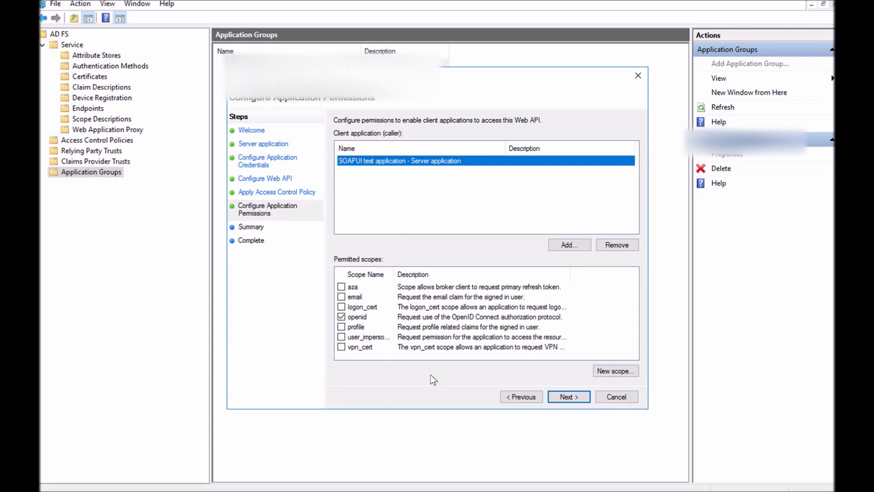
pyautogui.click(569, 396)
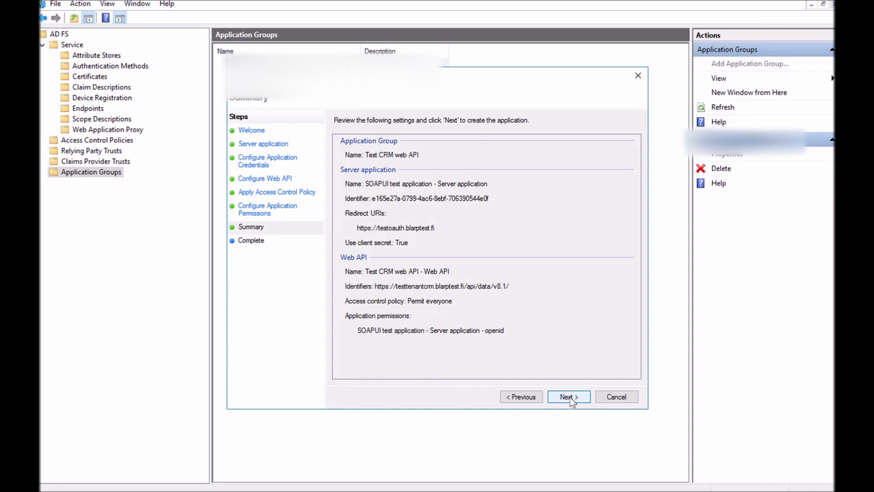
# Create the Test CRM web API group, close the wizard, and select the client ID and secret lines in Notepad
pyautogui.click(569, 396)
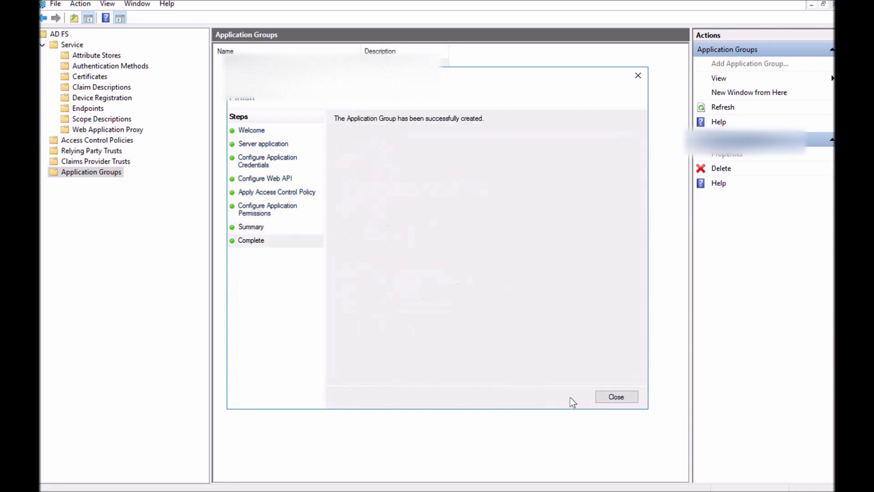
pyautogui.click(606, 399)
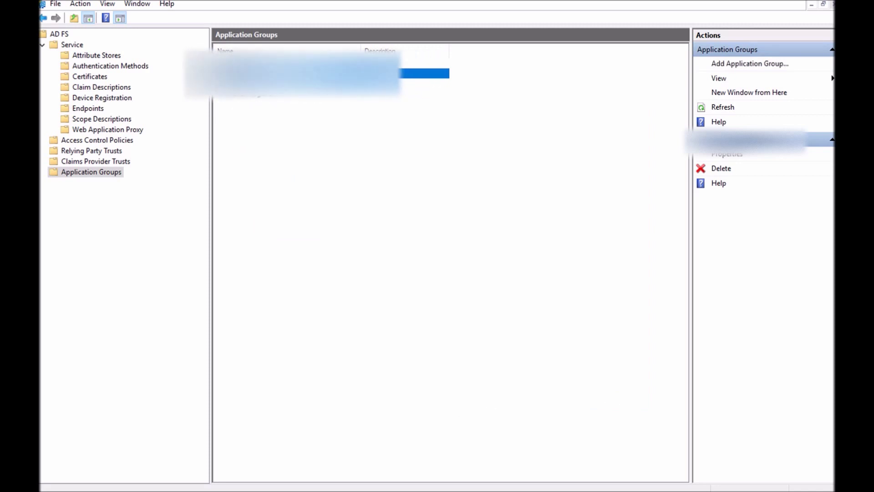
pyautogui.hotkey('alt', 'Tab')
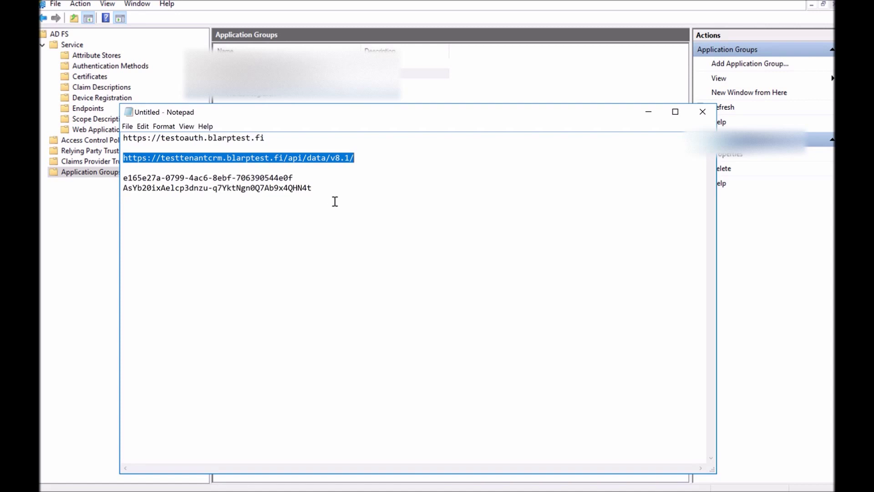
pyautogui.moveTo(318, 188); pyautogui.dragTo(116, 179)
pyautogui.hotkey('ctrl', 'c')
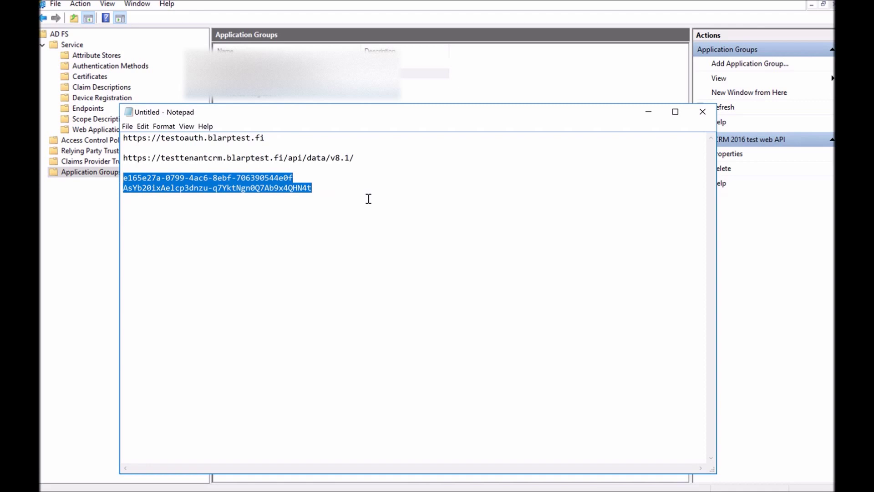
pyautogui.click(567, 3)
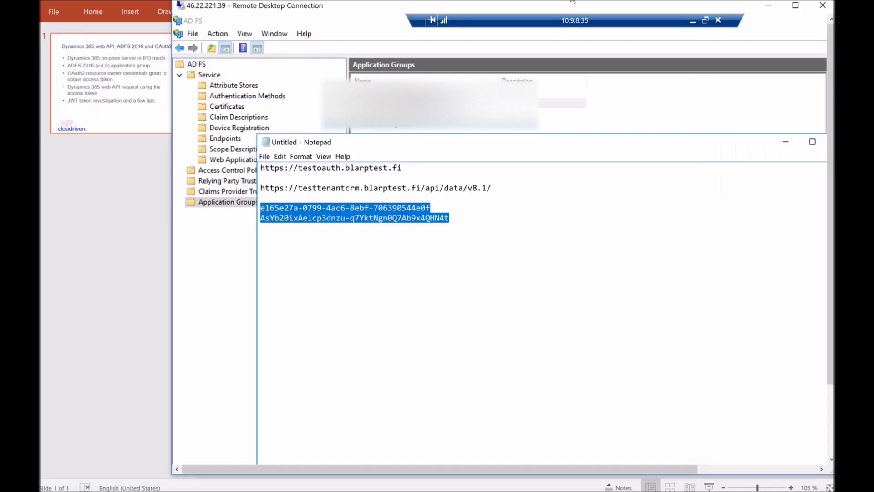
# Paste the client ID and secret on a new line at the end of the untitled token-request draft
pyautogui.click(690, 20)
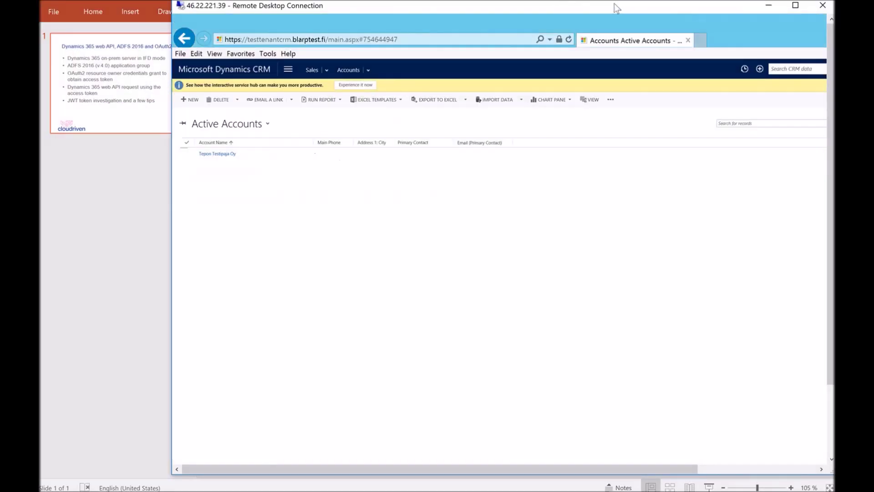
pyautogui.doubleClick(614, 4)
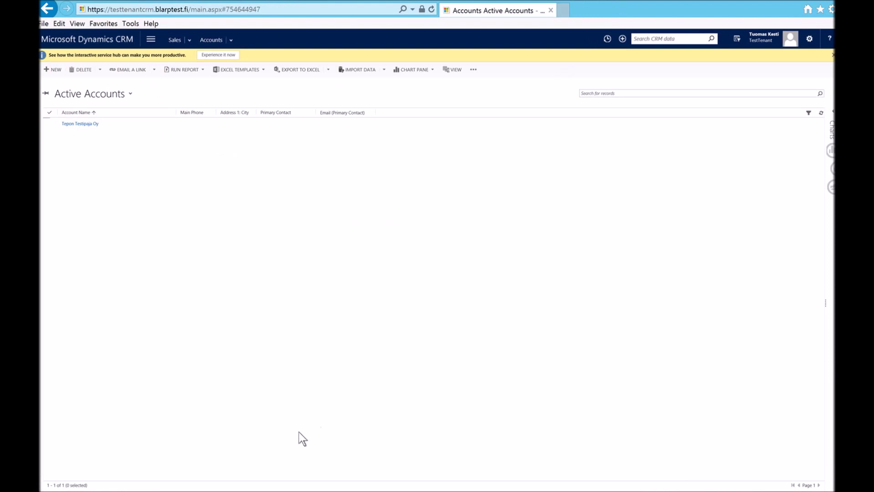
pyautogui.moveTo(437, 491)
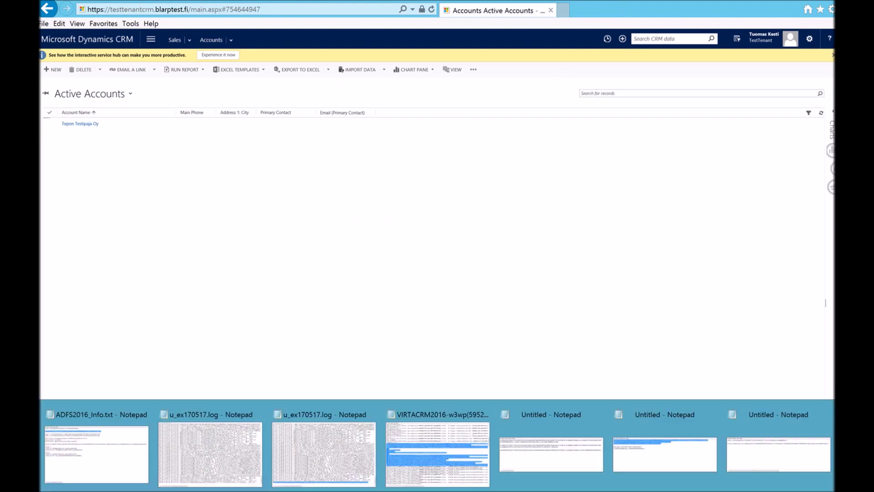
pyautogui.click(776, 452)
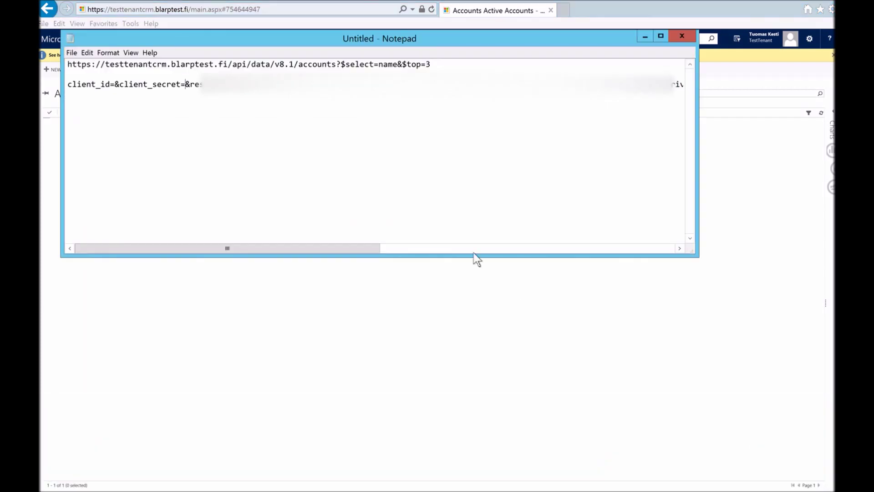
pyautogui.press('End')
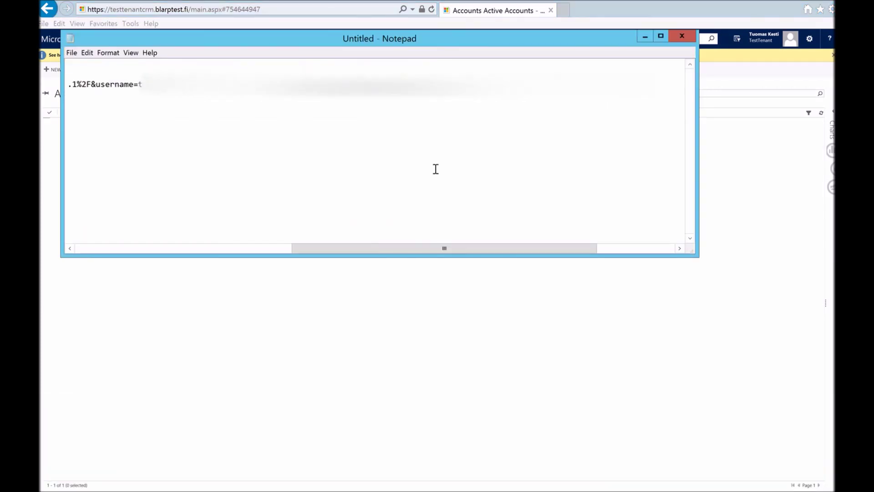
pyautogui.press('Return')
pyautogui.press('Return')
pyautogui.hotkey('ctrl', 'v')
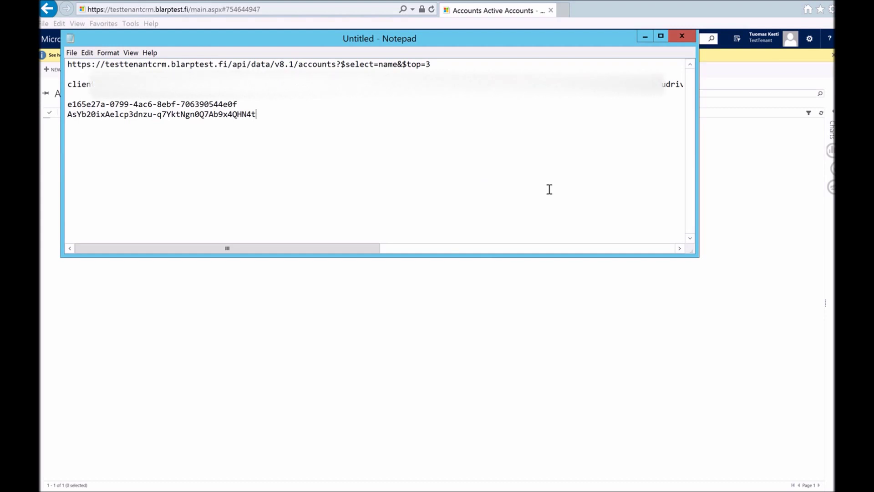
# Type client_id= followed by the client identifier at the start of the token-request body line
pyautogui.moveTo(238, 104); pyautogui.dragTo(67, 104)
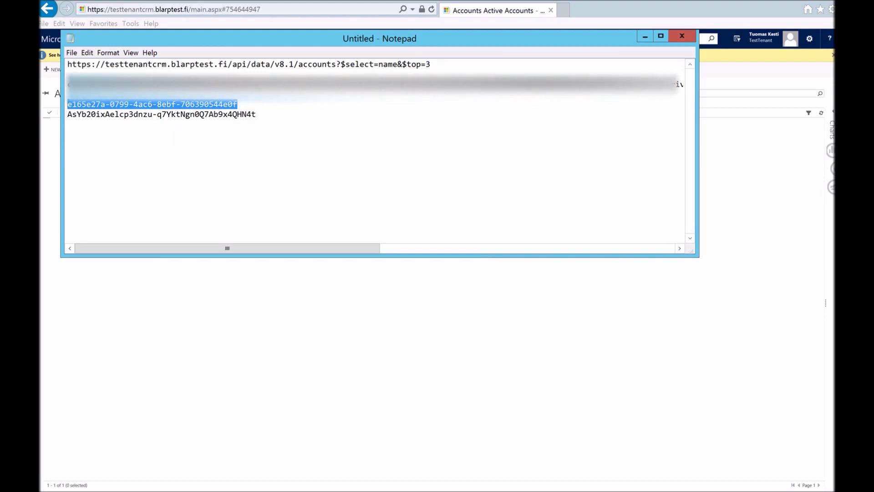
pyautogui.click(157, 121)
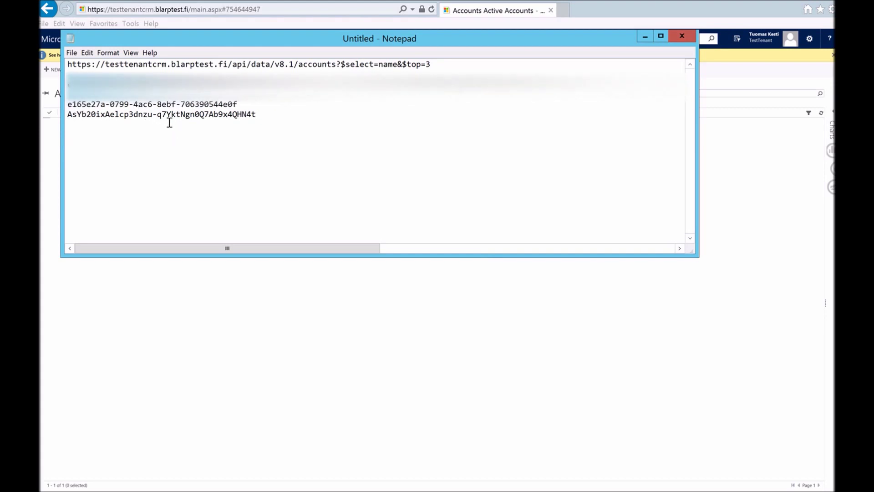
pyautogui.moveTo(255, 114); pyautogui.dragTo(67, 115)
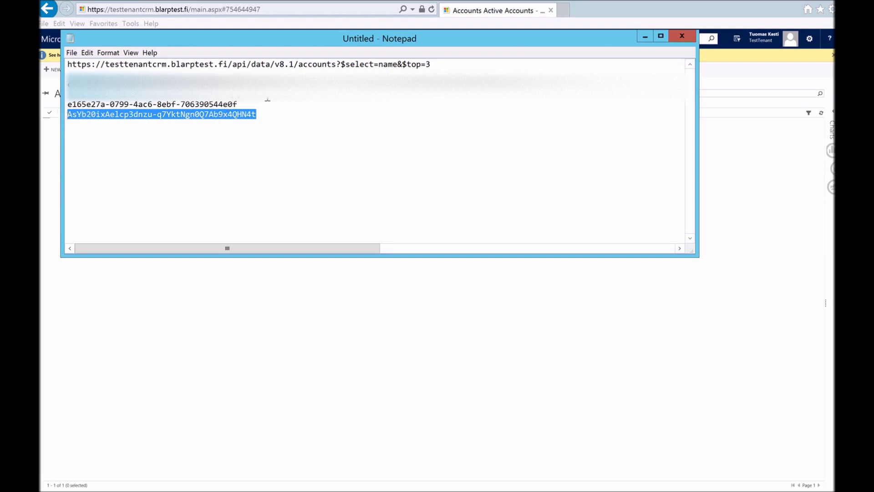
pyautogui.click(351, 116)
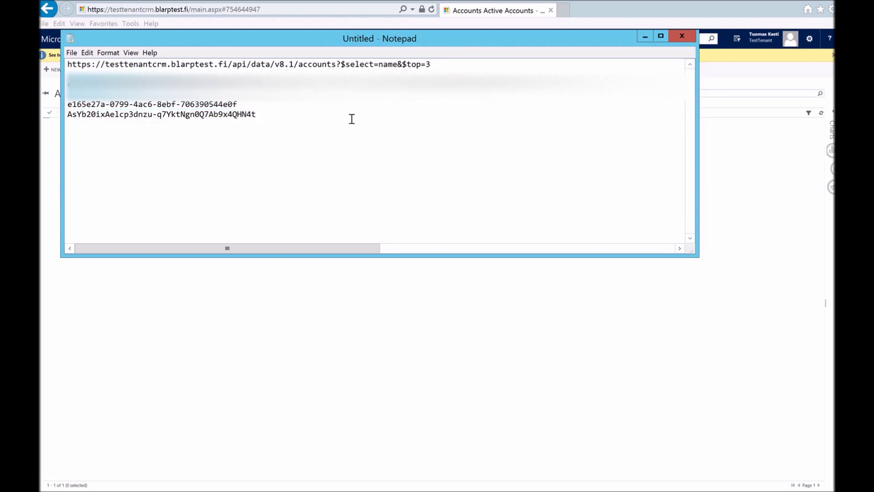
pyautogui.write('client_id=e165')
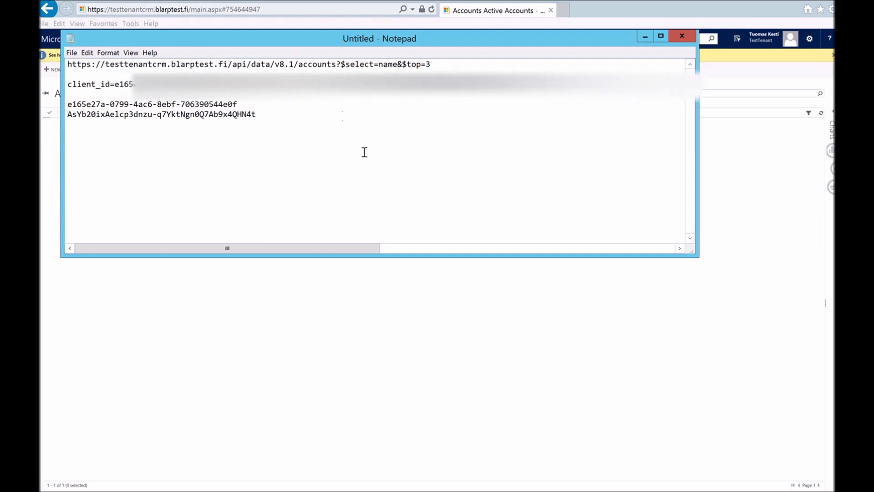
pyautogui.write('e27a-0799-4ac6-8ebf-70639')
pyautogui.press('Home')
pyautogui.hotkey('shift', 'End')
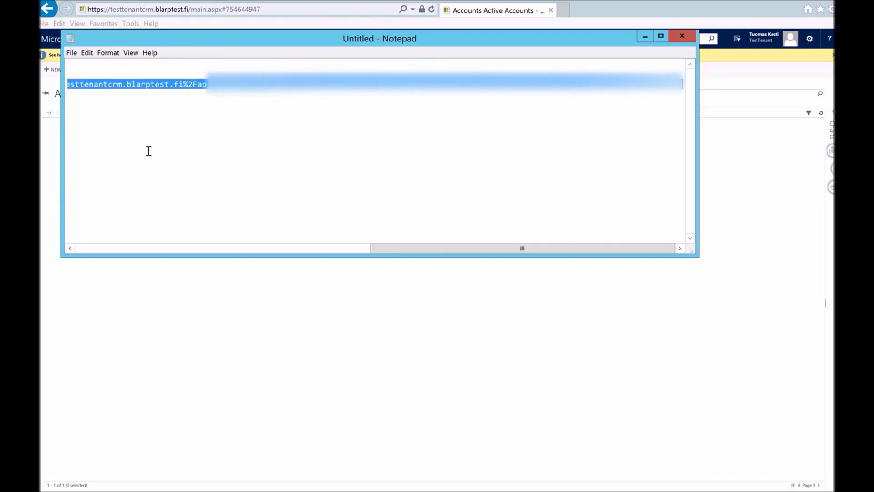
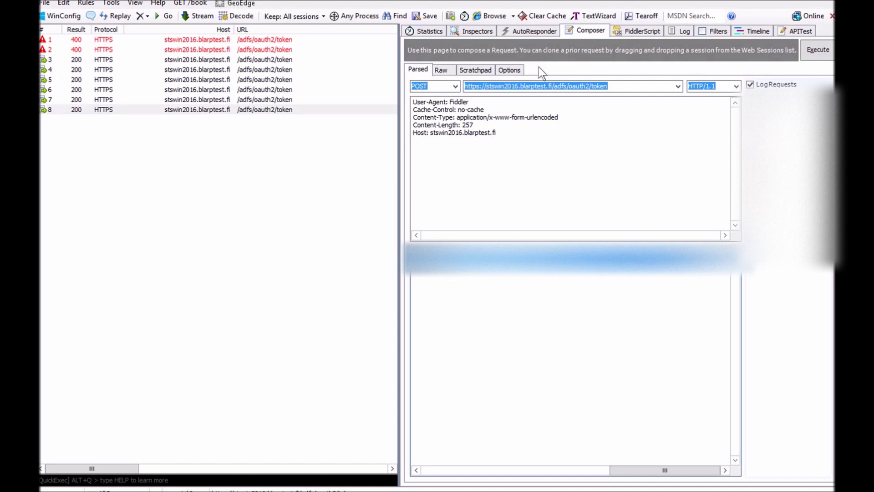
# Review the composed request's /adfs/oauth2/token URL path and its request body
pyautogui.moveTo(555, 85); pyautogui.dragTo(620, 86)
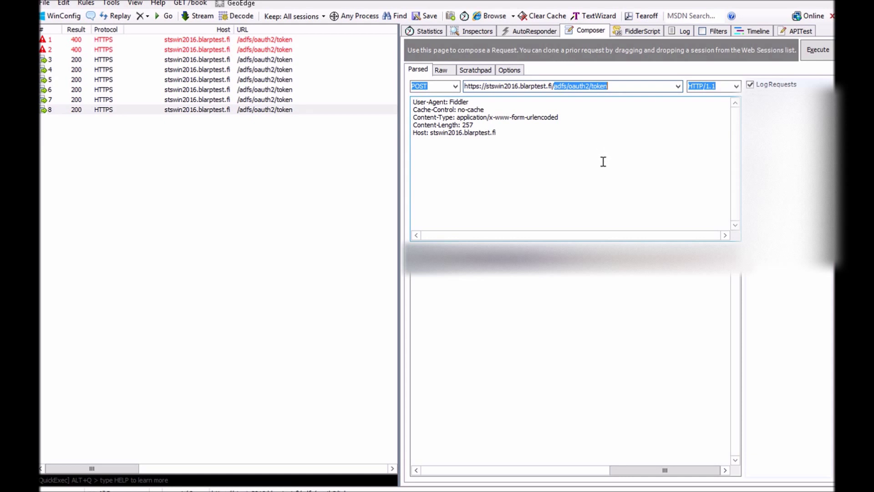
pyautogui.click(467, 297)
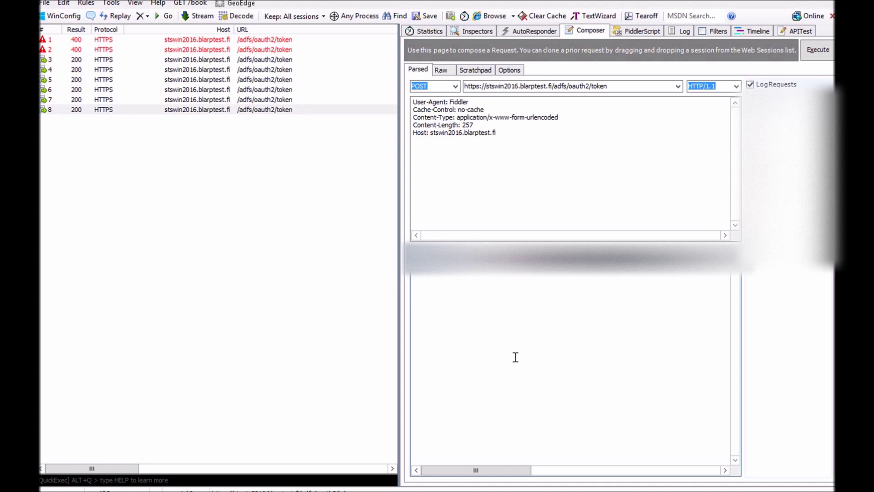
pyautogui.moveTo(494, 472); pyautogui.dragTo(587, 461)
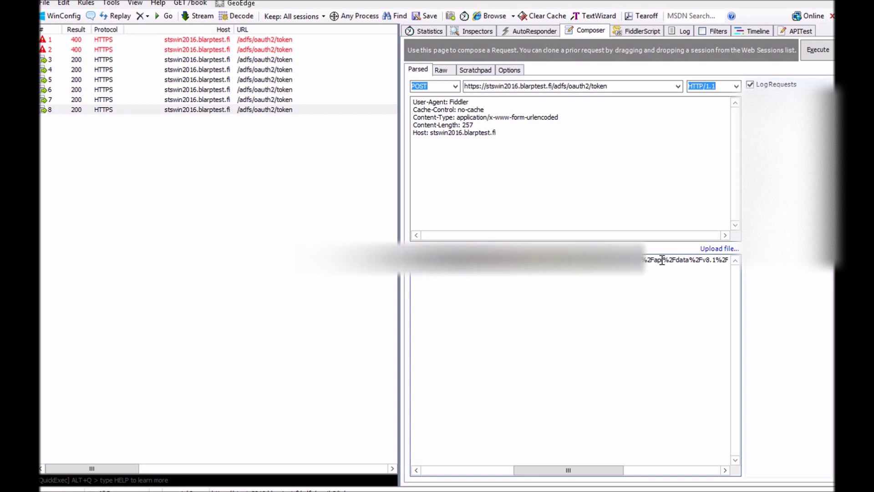
pyautogui.moveTo(581, 470); pyautogui.dragTo(628, 469)
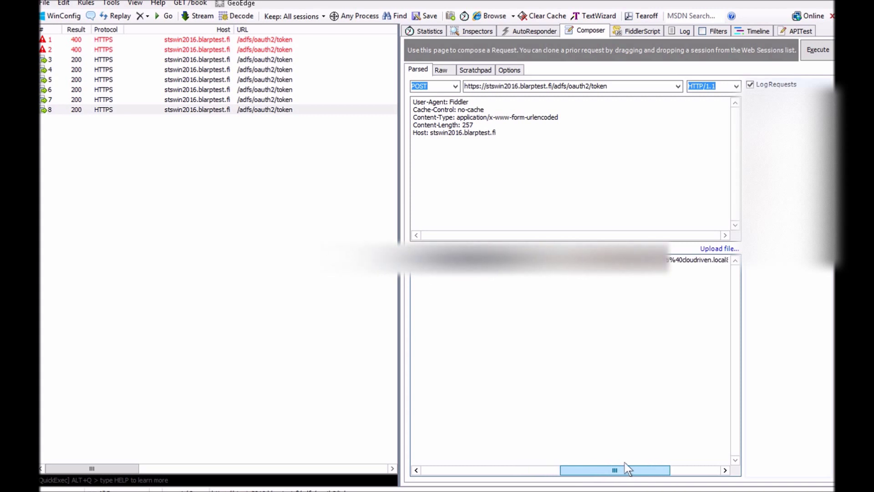
pyautogui.moveTo(622, 467); pyautogui.dragTo(463, 472)
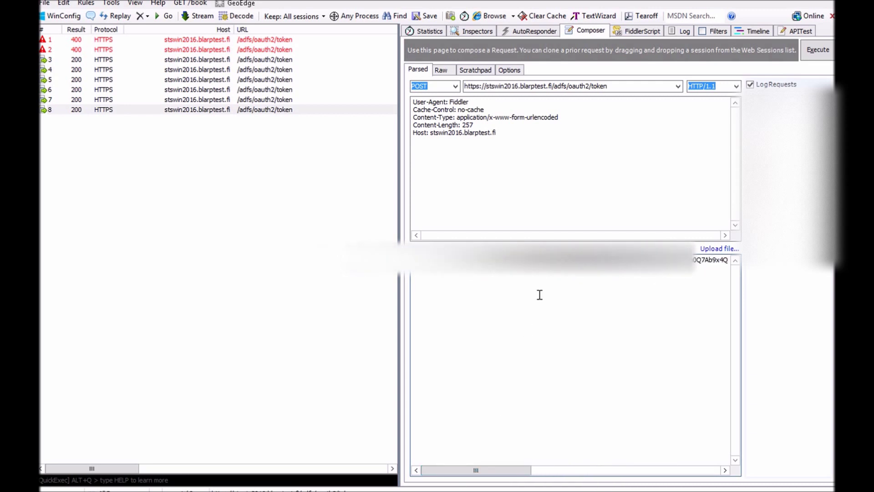
# Execute the token POST and inspect new session 9's 200 access_token JSON response
pyautogui.click(817, 51)
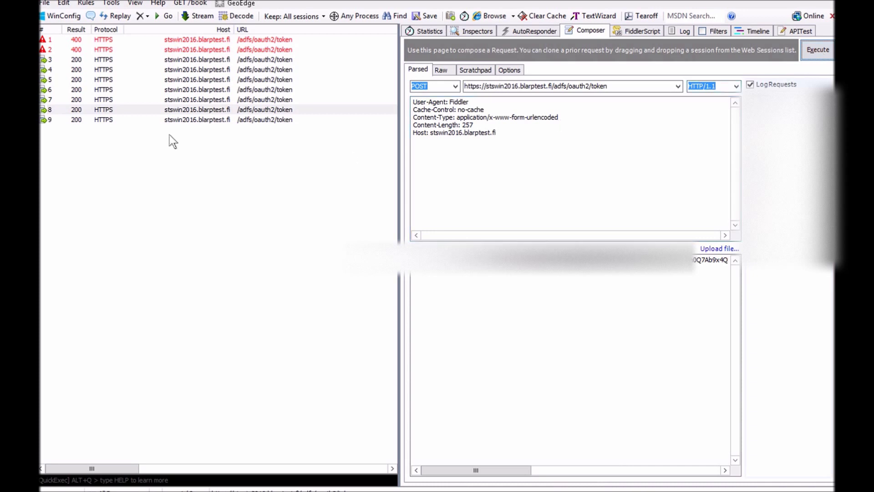
pyautogui.click(114, 120)
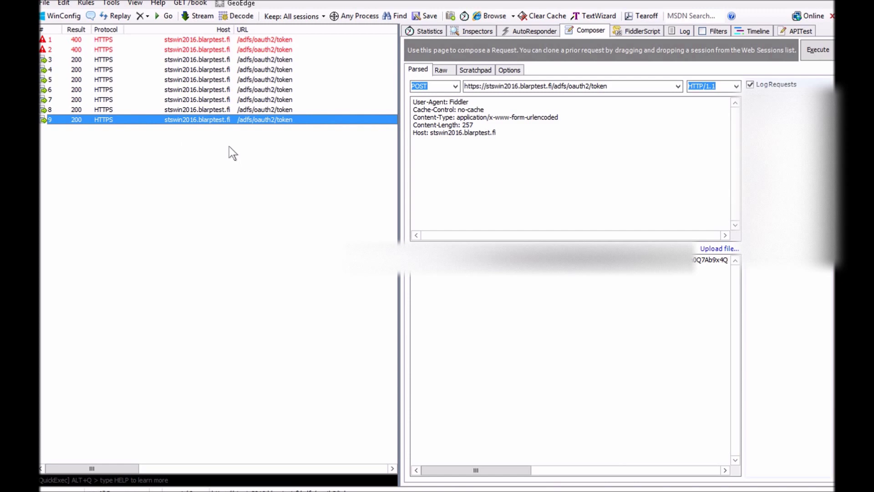
pyautogui.click(476, 31)
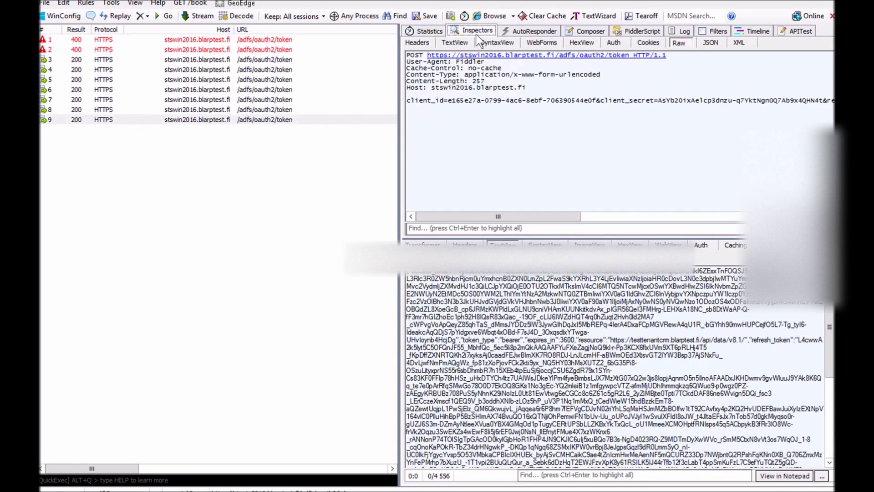
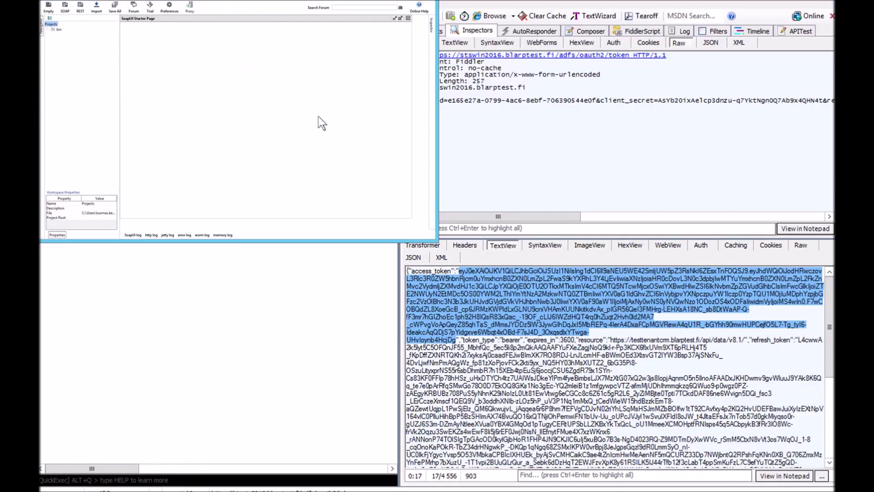
# Maximize SoapUI, close the Starter Page, and open the New REST Project dialog
pyautogui.doubleClick(221, 1)
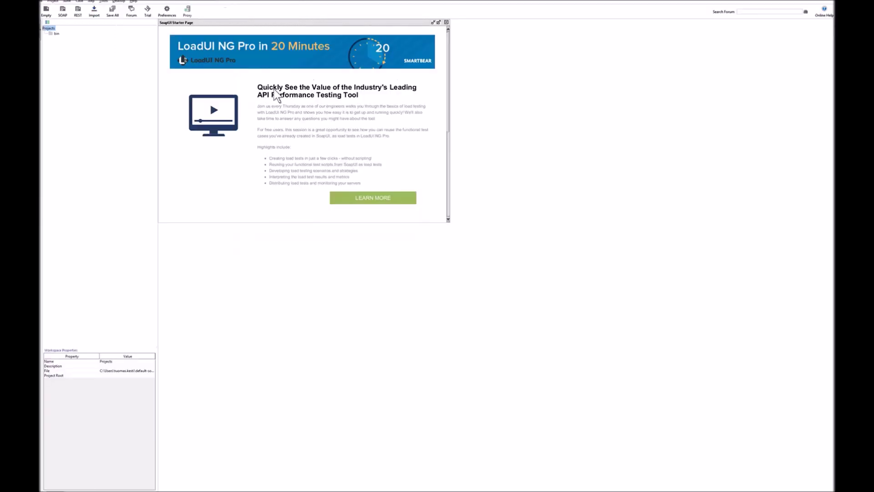
pyautogui.click(446, 22)
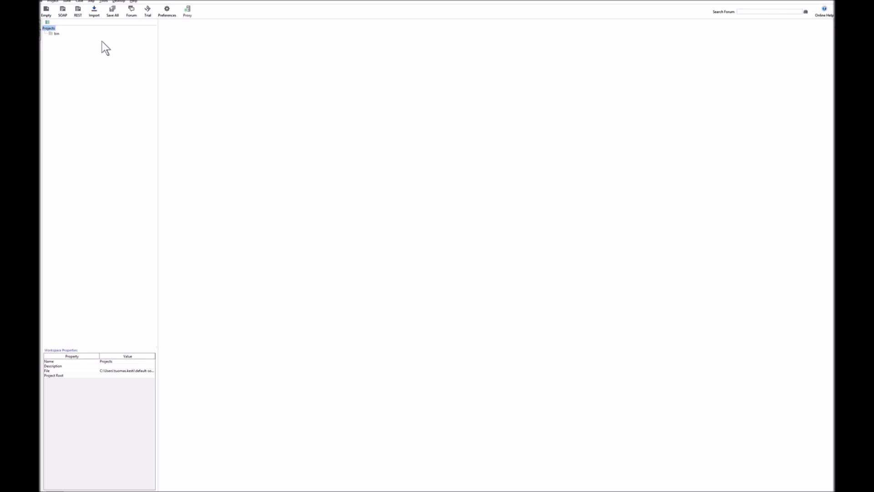
pyautogui.click(79, 14)
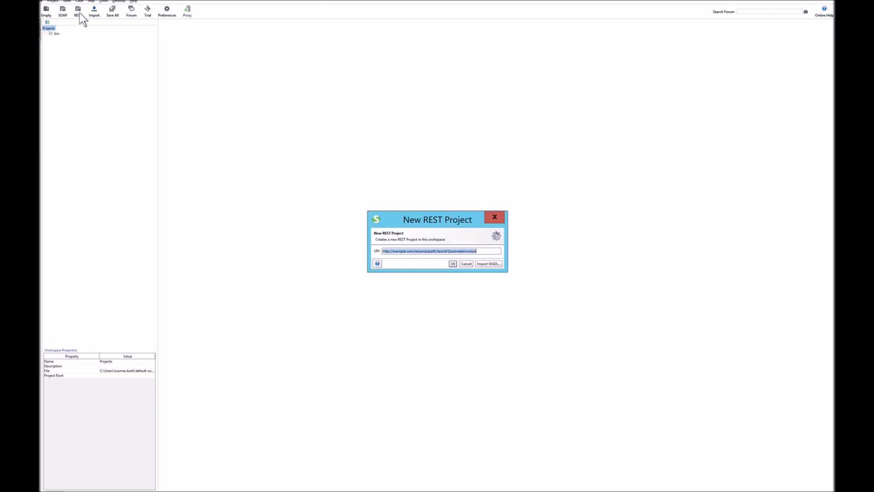
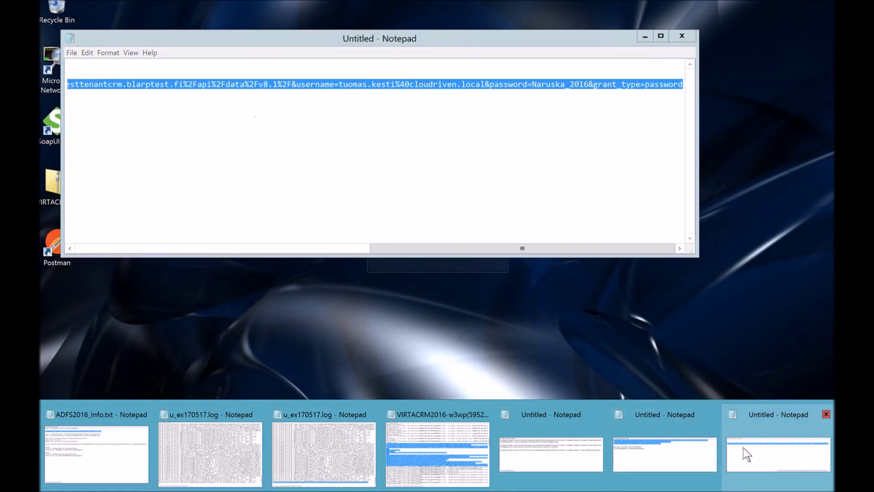
pyautogui.click(743, 447)
pyautogui.click(273, 248)
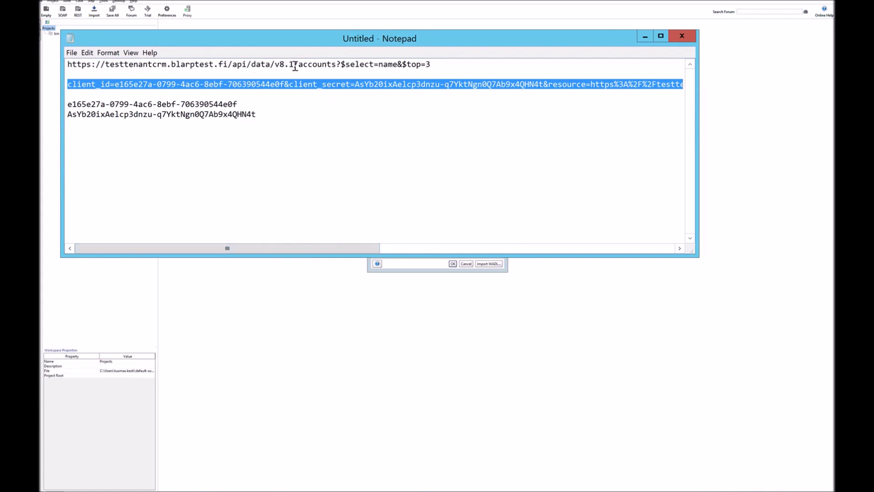
pyautogui.moveTo(298, 64); pyautogui.dragTo(44, 68)
pyautogui.hotkey('ctrl', 'c')
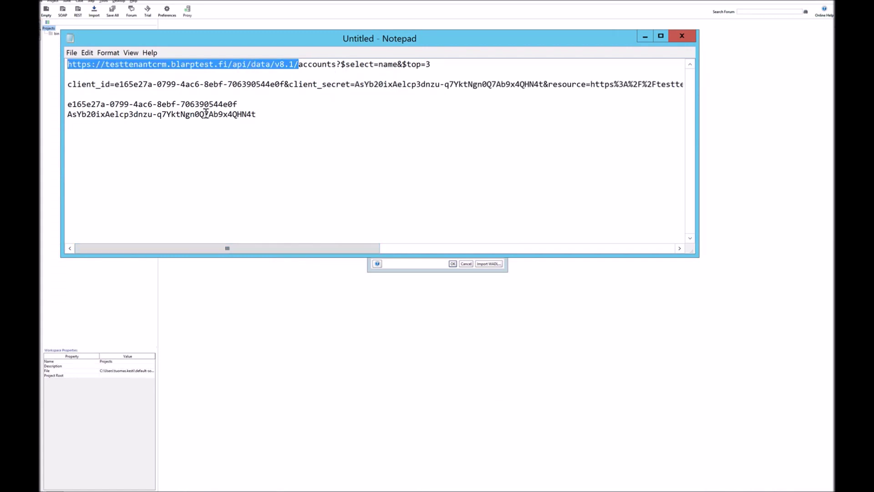
pyautogui.click(645, 37)
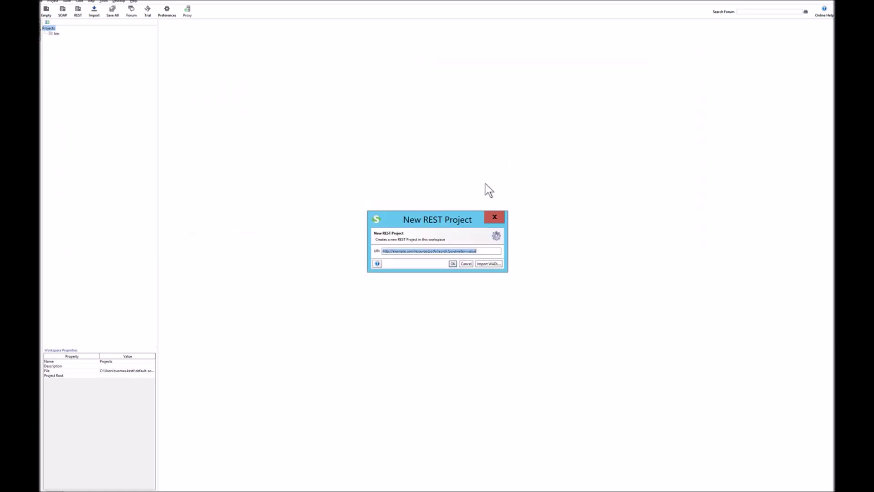
# Create a REST project for the pasted v8.1 URI and show Request 1's Auth settings
pyautogui.hotkey('ctrl', 'v')
pyautogui.click(453, 263)
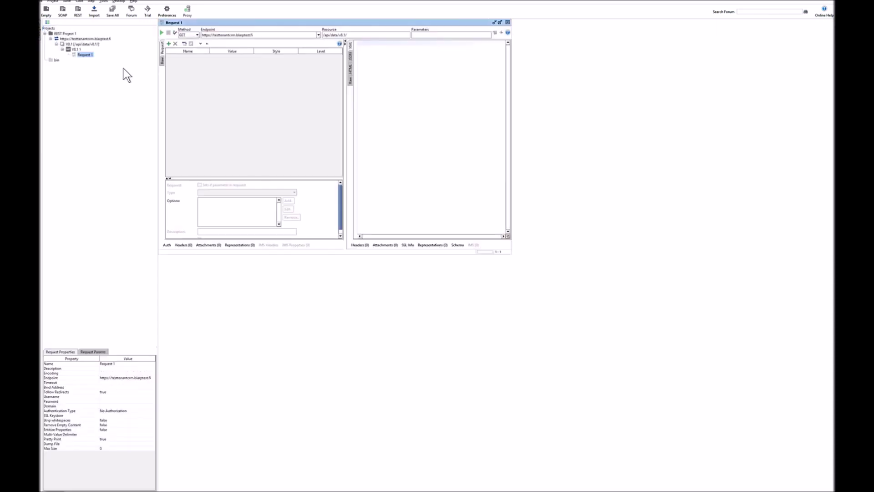
pyautogui.click(500, 23)
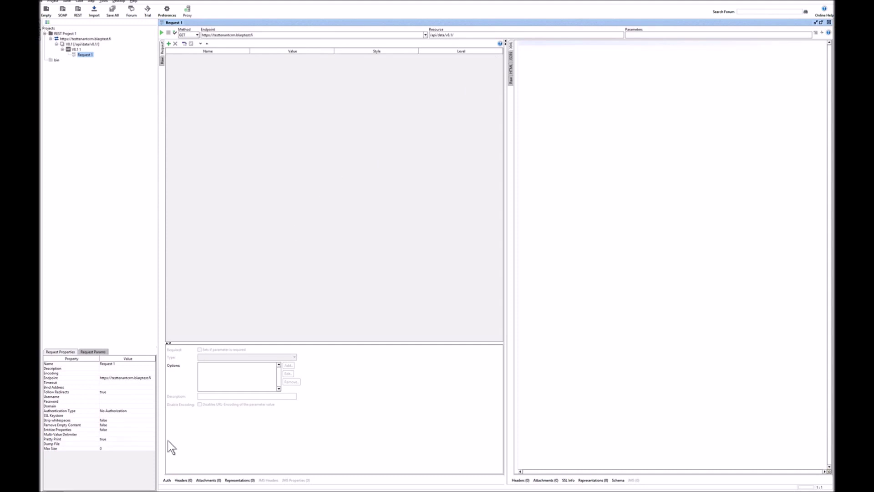
pyautogui.click(167, 479)
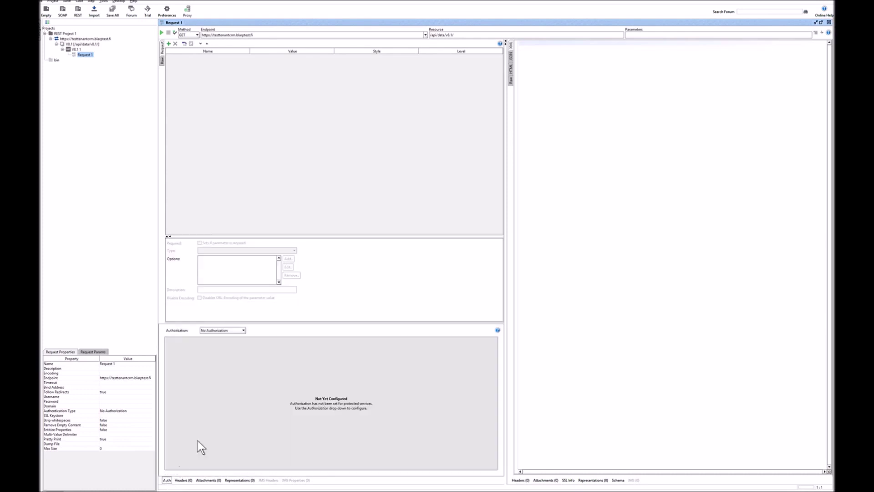
# Add an OAuth 2.0 authorization profile, Profile 1, to Request 1 and expand Get Token
pyautogui.click(243, 331)
pyautogui.click(220, 347)
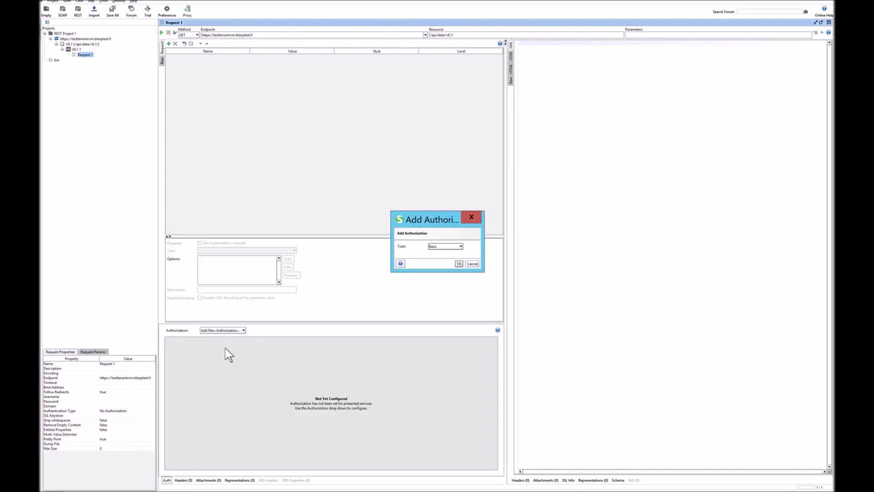
pyautogui.click(460, 247)
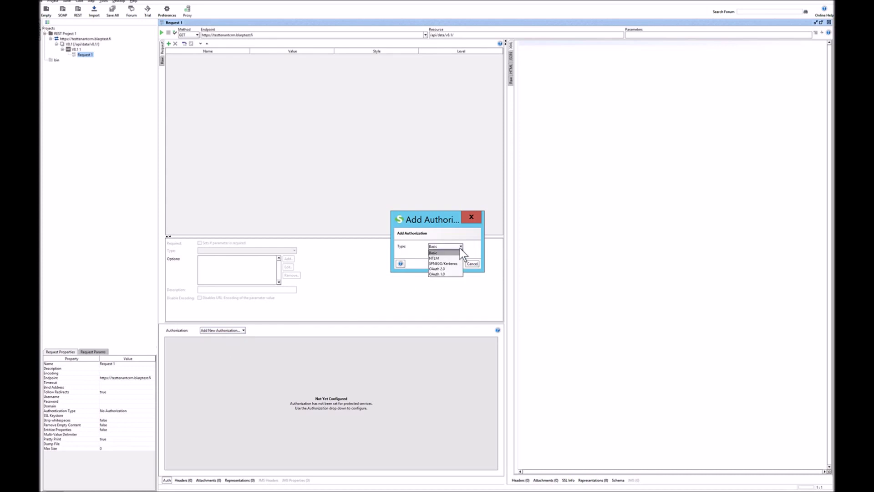
pyautogui.click(444, 268)
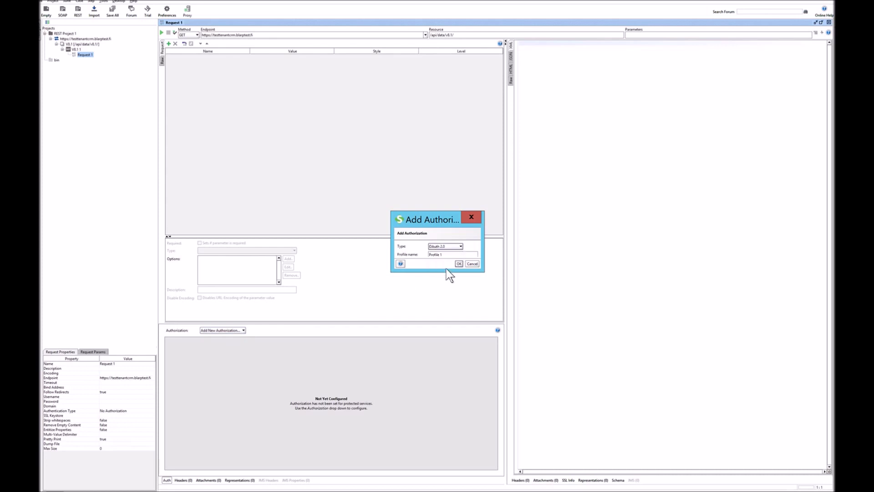
pyautogui.click(458, 263)
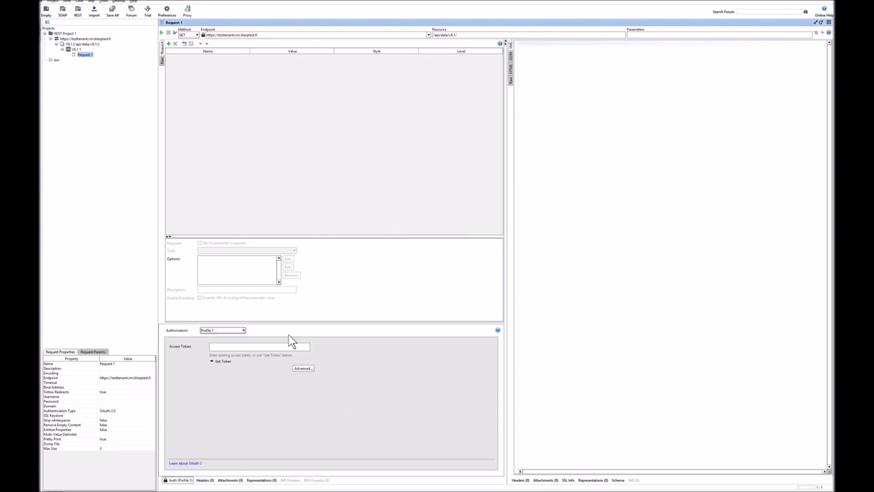
pyautogui.click(223, 361)
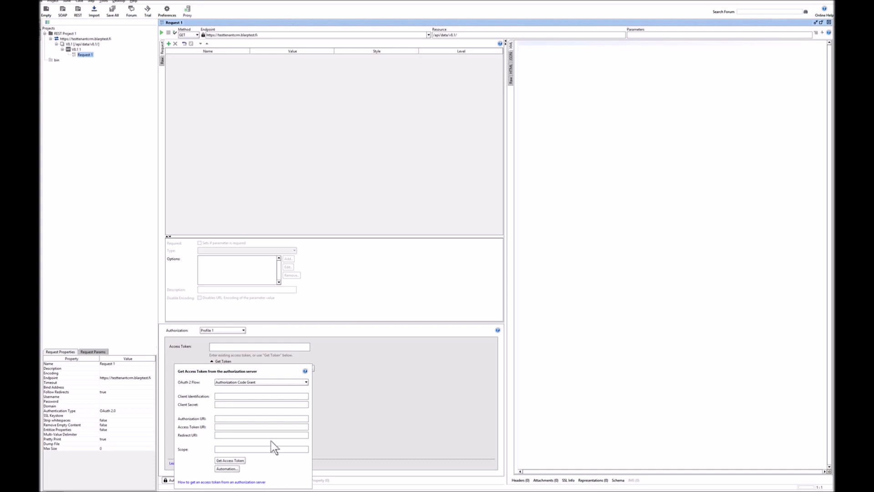
# Choose Resource Owner Password Credentials Grant as Profile 1's OAuth 2 flow
pyautogui.click(306, 382)
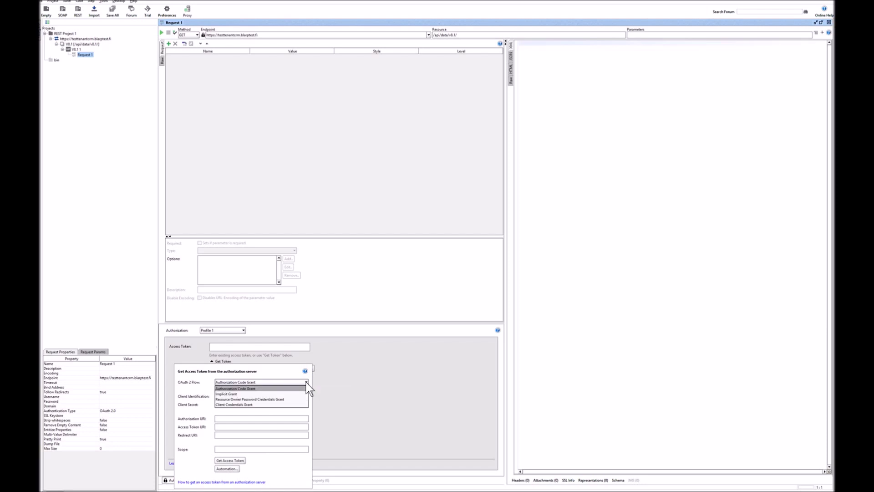
pyautogui.click(278, 399)
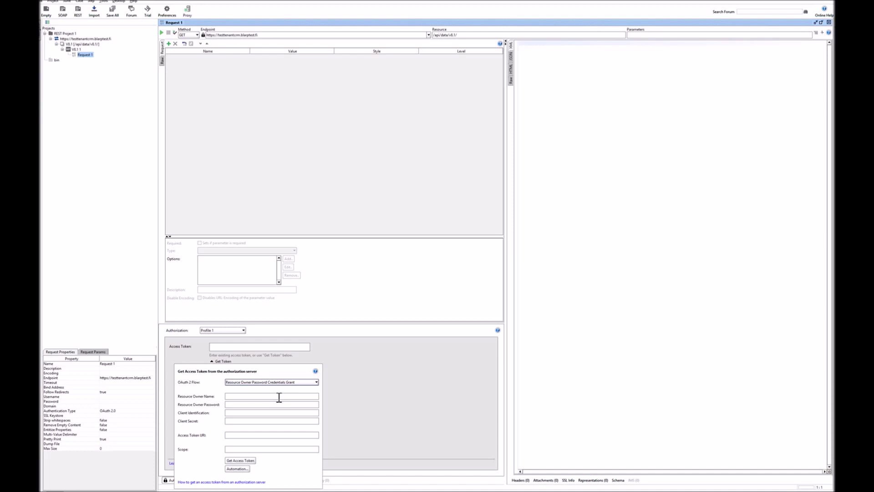
pyautogui.click(291, 346)
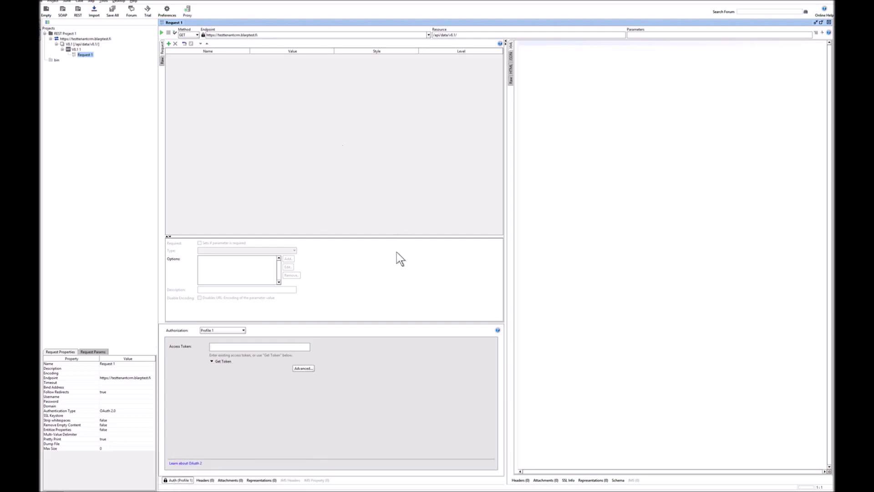
# Append accounts?$select=name&$top=3 from the notes to Request 1's resource path
pyautogui.moveTo(525, 449)
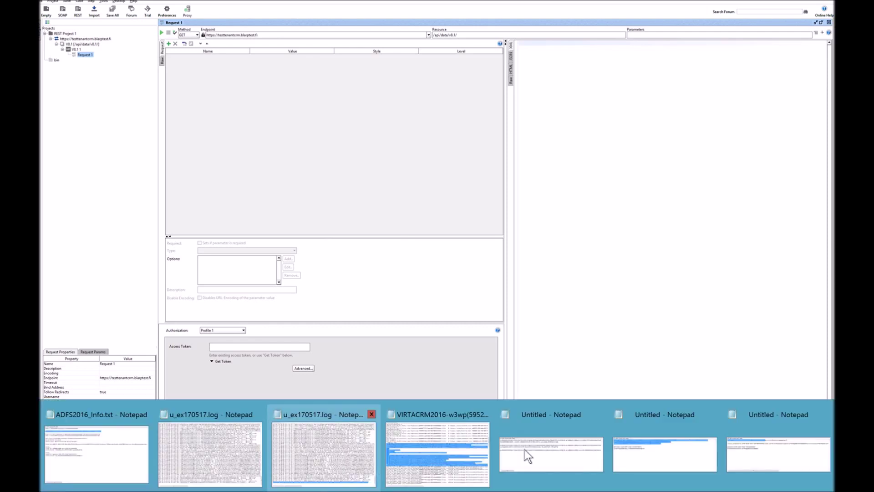
pyautogui.click(742, 446)
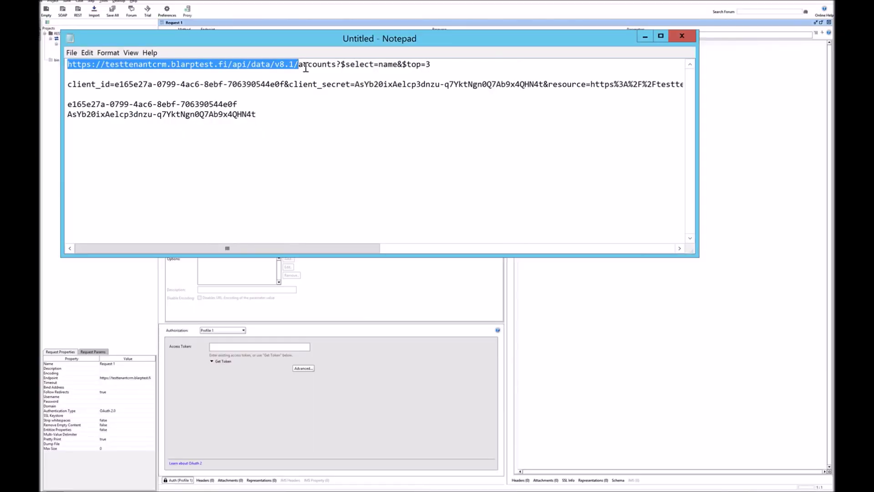
pyautogui.moveTo(298, 64); pyautogui.dragTo(451, 67)
pyautogui.hotkey('ctrl', 'c')
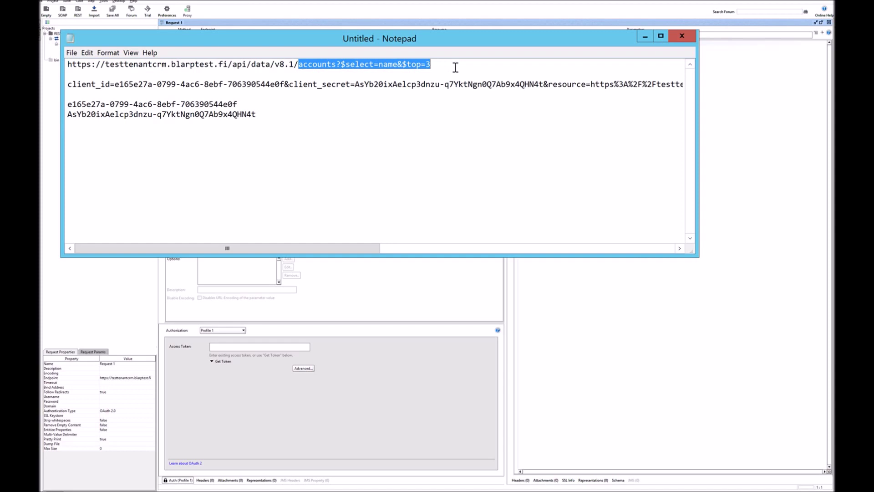
pyautogui.click(643, 36)
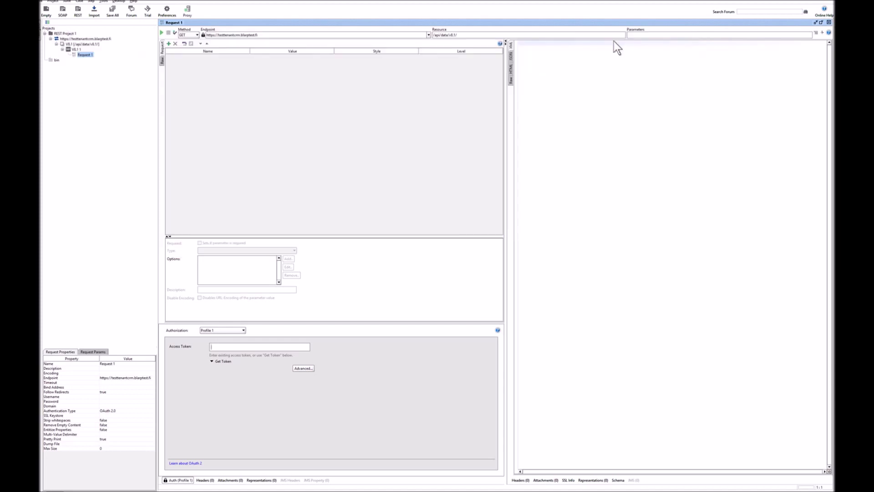
pyautogui.click(471, 35)
pyautogui.hotkey('ctrl', 'v')
# Paste the access_token value from Fiddler's AD FS token response into SoapUI's Access Token field
pyautogui.click(544, 486)
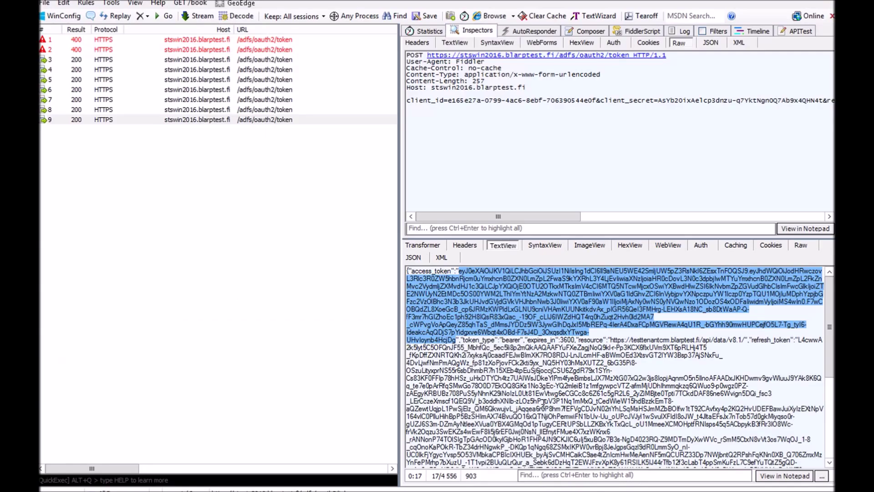
pyautogui.rightClick(519, 313)
pyautogui.click(534, 319)
pyautogui.hotkey('alt', 'Tab')
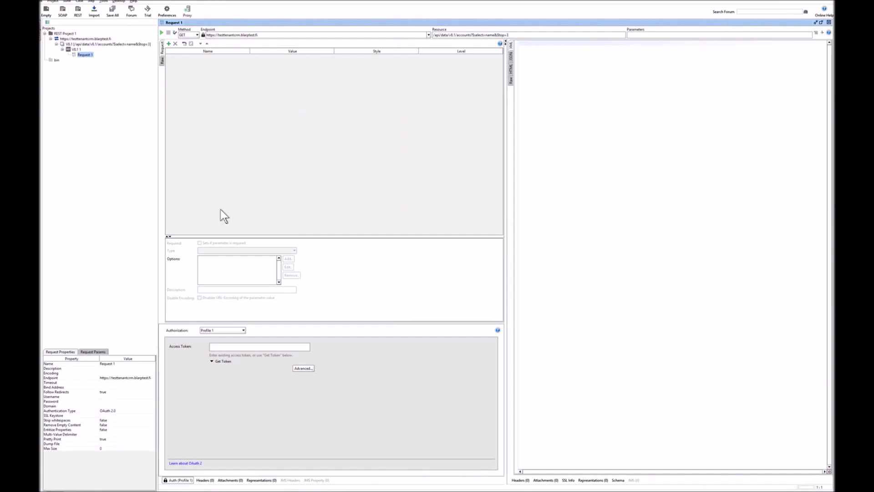
pyautogui.click(218, 344)
pyautogui.hotkey('ctrl', 'v')
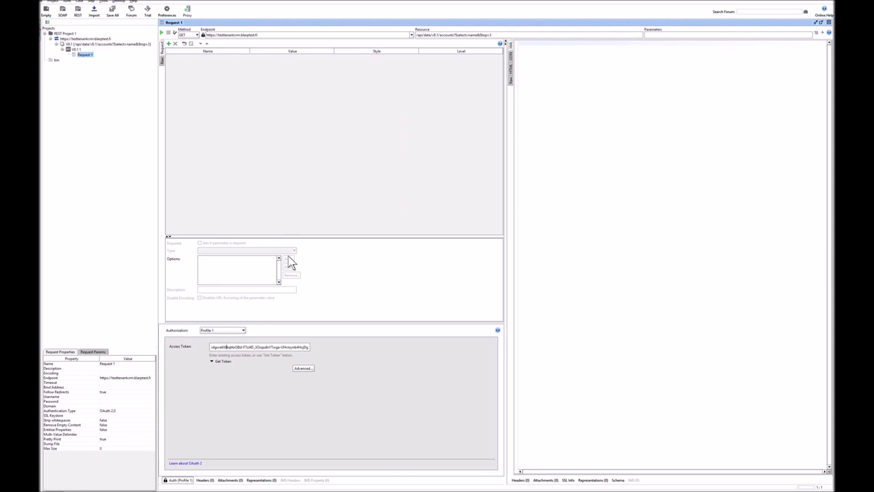
# Return the cursor to the start of the pasted access token
pyautogui.press('Home')
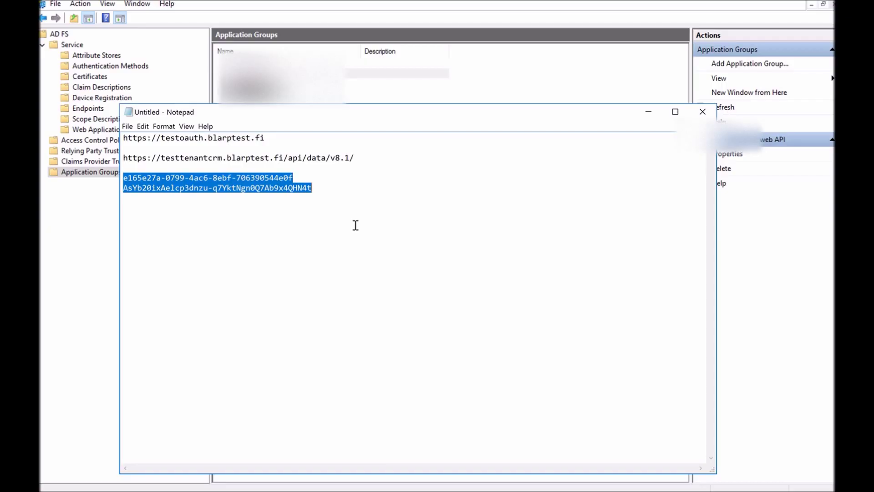
# Open the Issuance Transform Rules of Test CRM web API - Web API via the group's properties
pyautogui.click(648, 111)
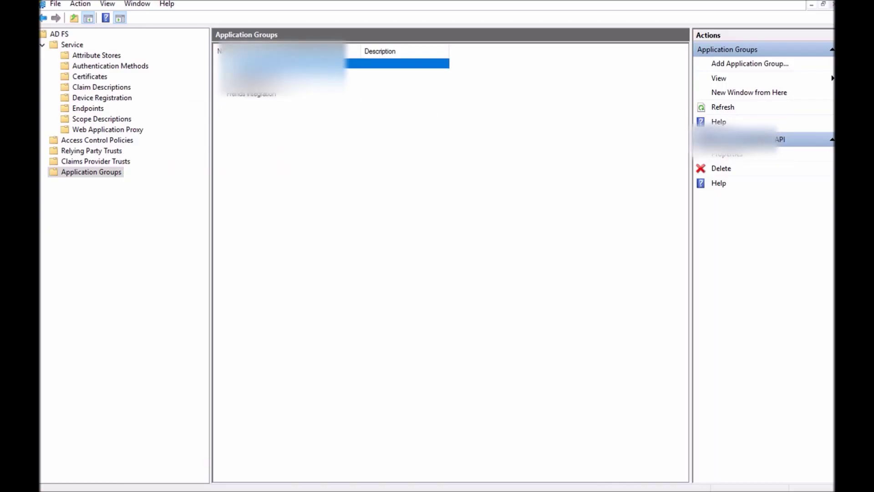
pyautogui.rightClick(280, 62)
pyautogui.click(305, 68)
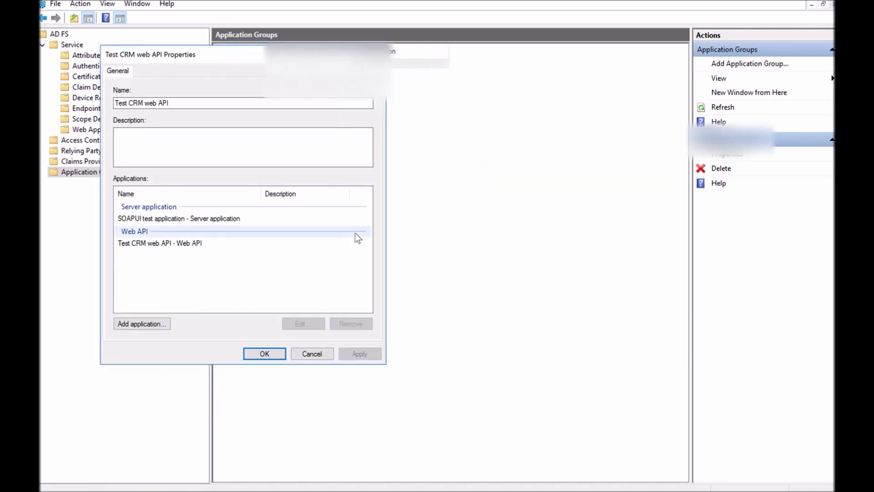
pyautogui.click(178, 245)
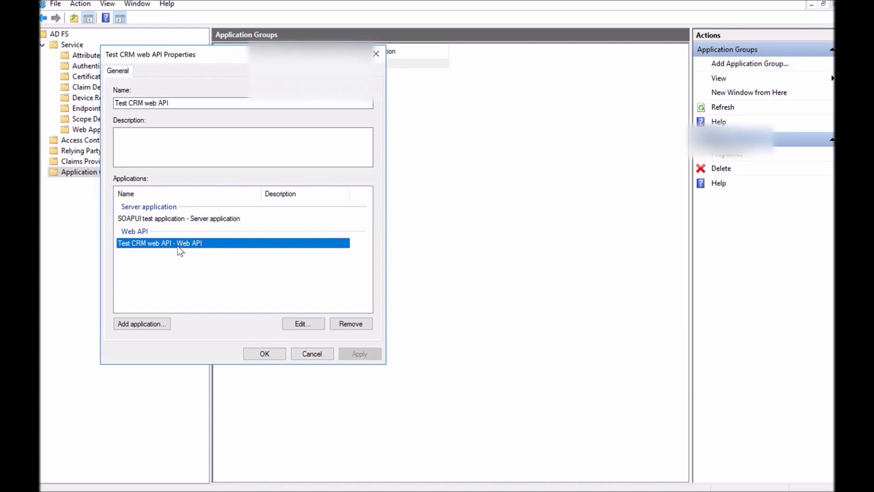
pyautogui.click(310, 323)
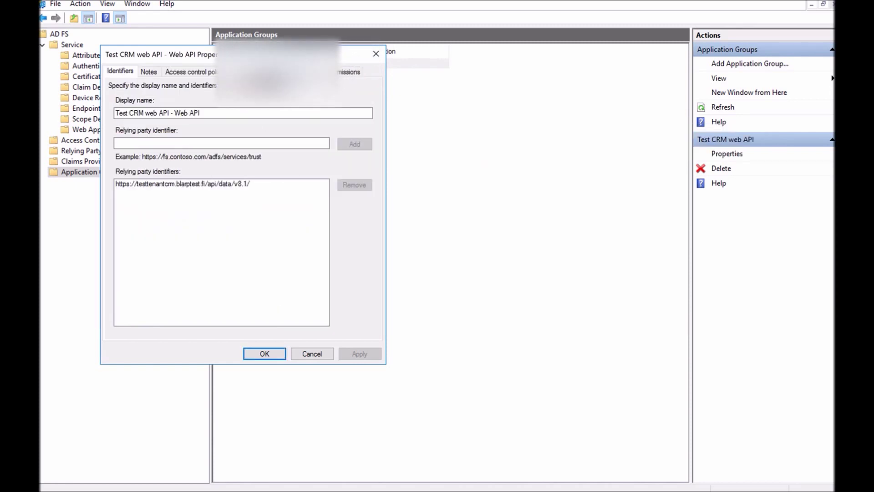
pyautogui.click(269, 72)
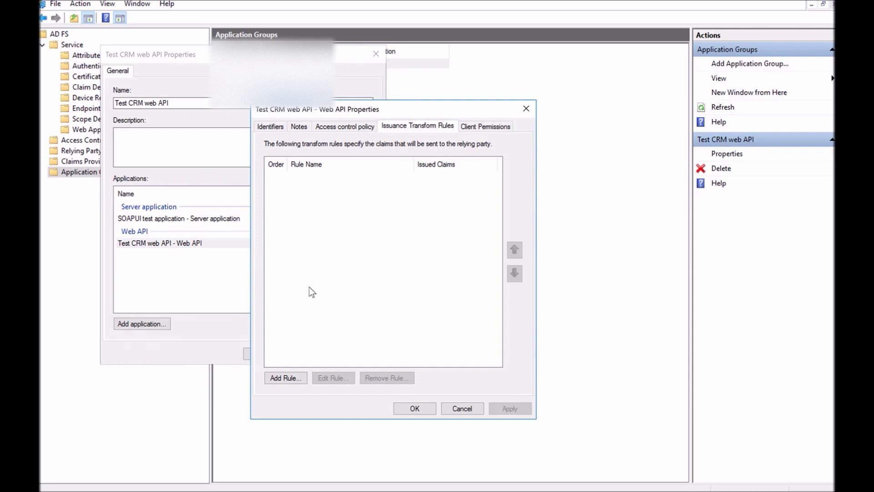
# Add a pass-through rule 'Pass through Primary SID' for the Primary SID incoming claim type
pyautogui.click(286, 377)
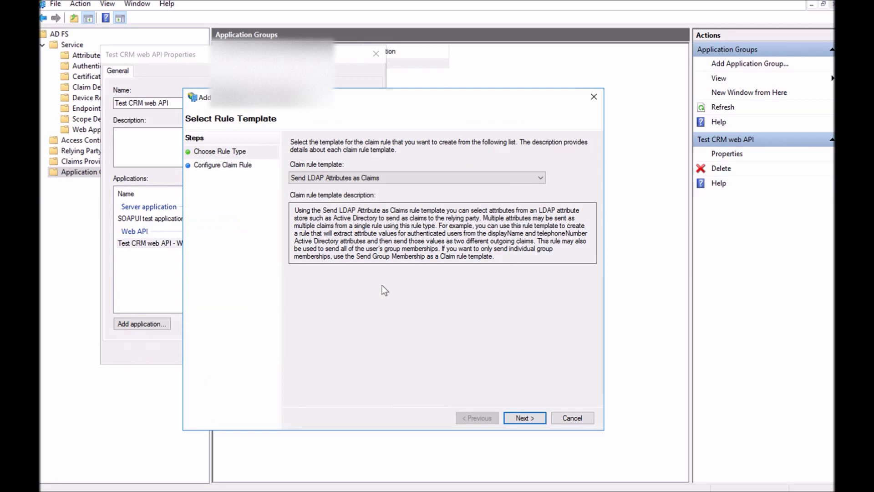
pyautogui.click(538, 181)
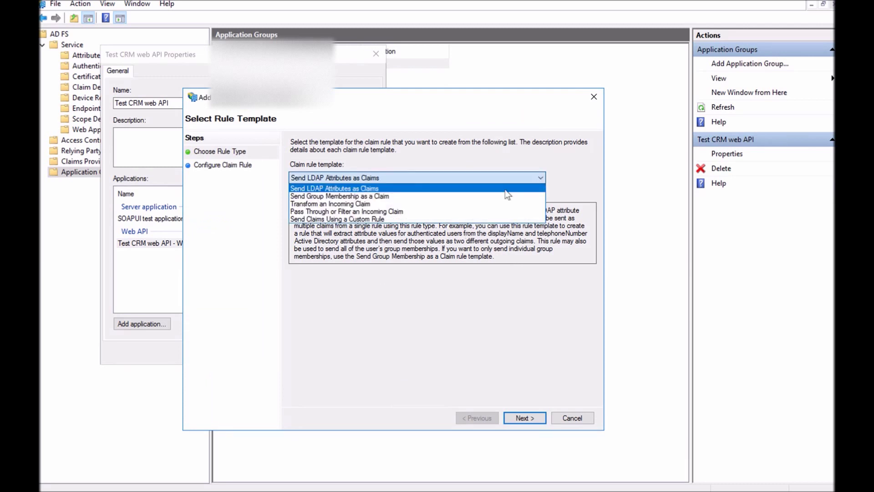
pyautogui.click(475, 212)
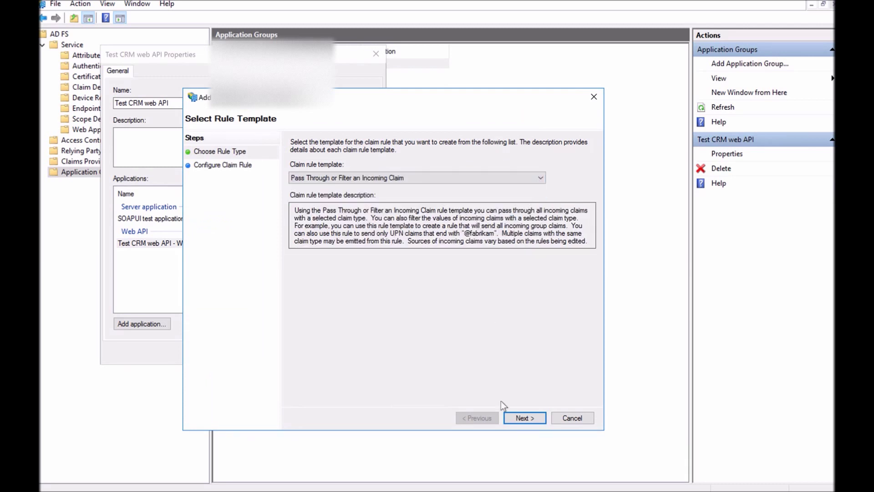
pyautogui.click(527, 417)
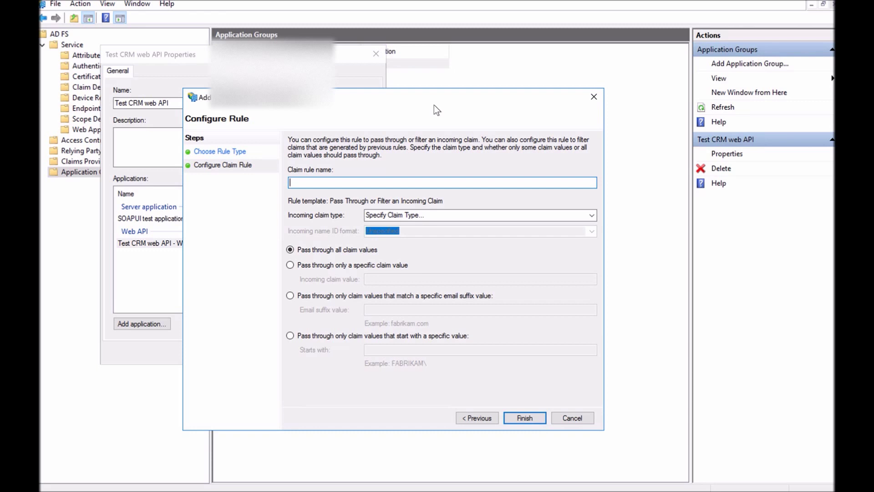
pyautogui.write('Pass through Primary SID')
pyautogui.click(591, 215)
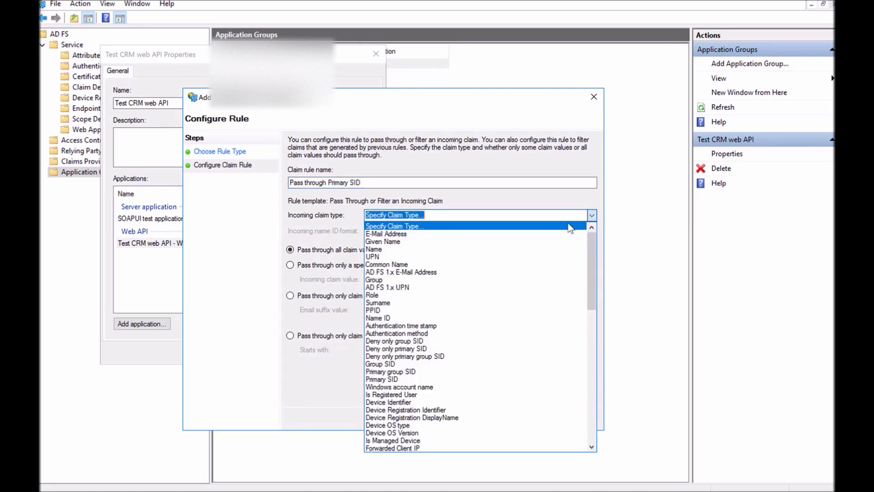
pyautogui.click(426, 379)
pyautogui.click(529, 419)
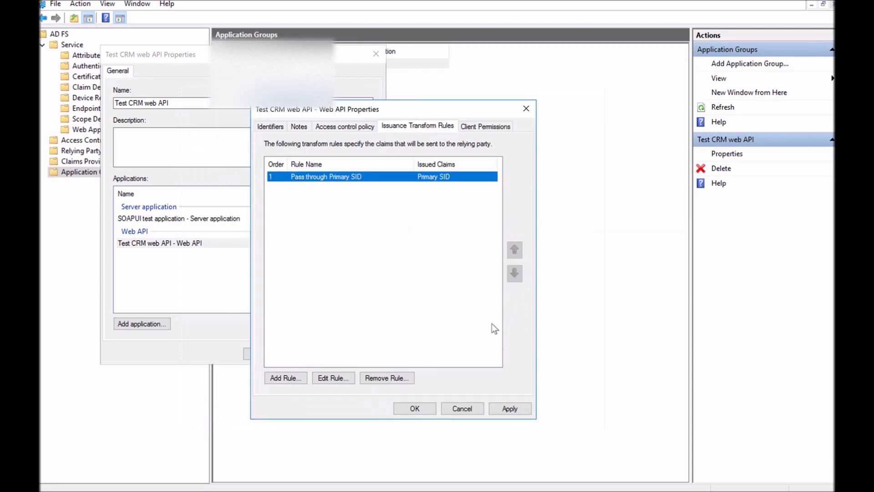
# Add a pass-through rule 'Pass through UPN' for the UPN incoming claim type
pyautogui.click(287, 380)
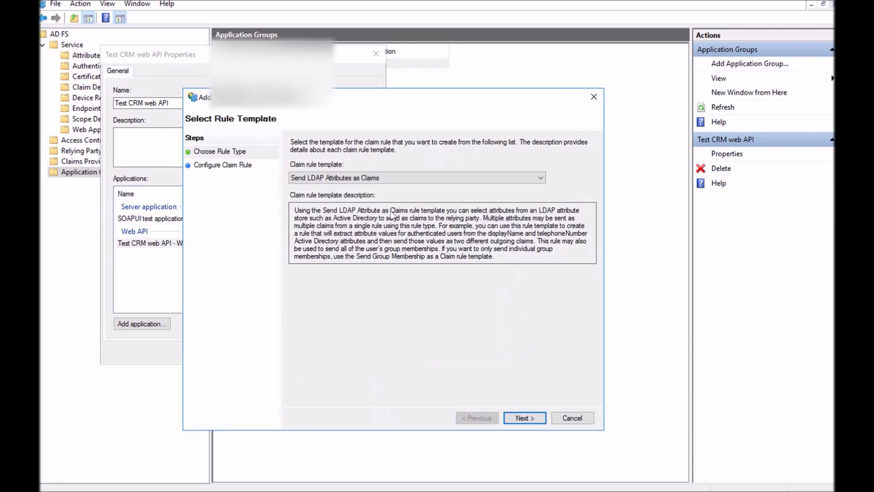
pyautogui.click(502, 178)
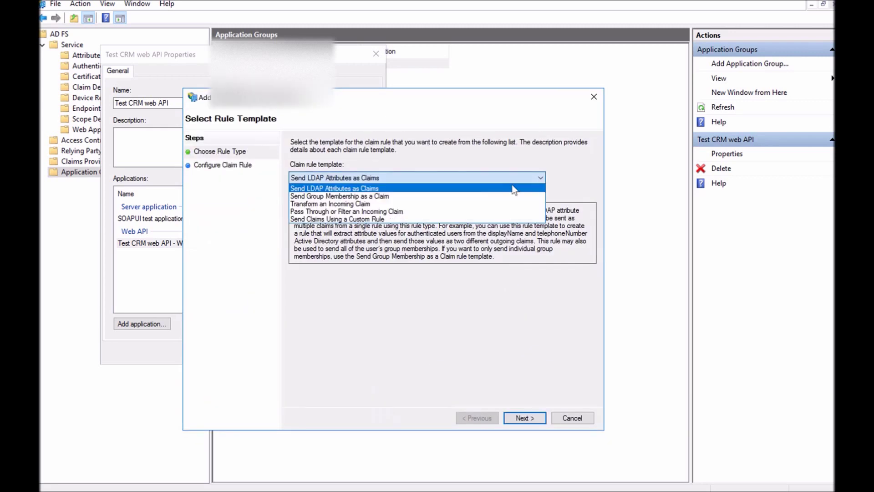
pyautogui.click(453, 212)
pyautogui.click(521, 417)
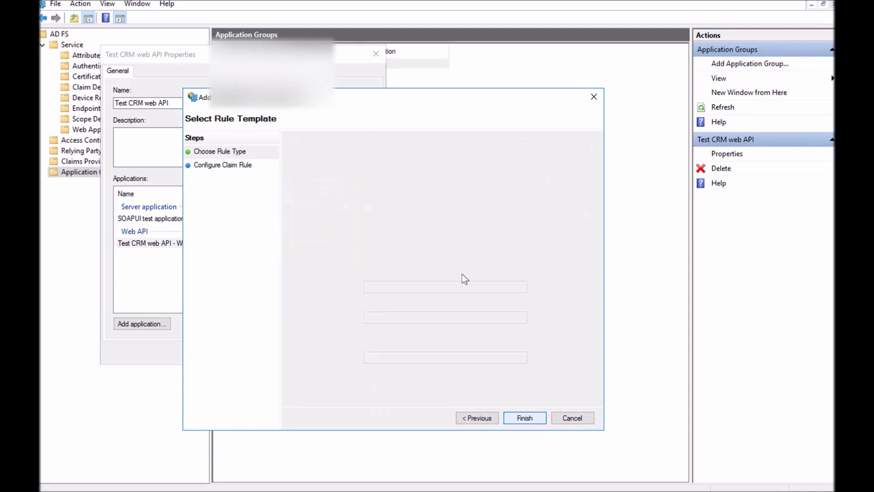
pyautogui.write('Pass through UPN')
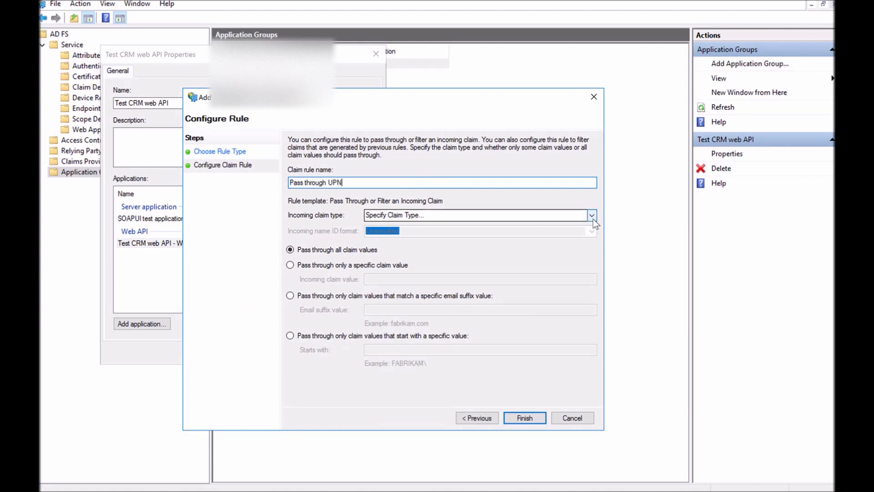
pyautogui.click(591, 215)
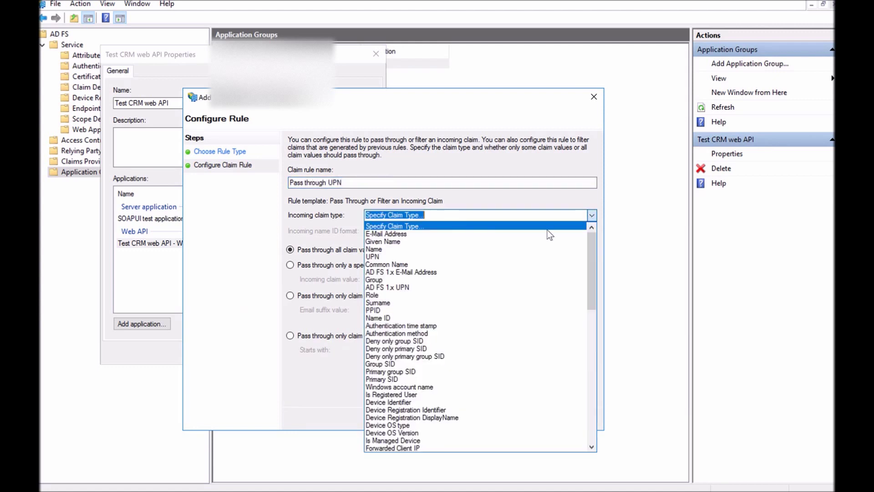
pyautogui.click(422, 257)
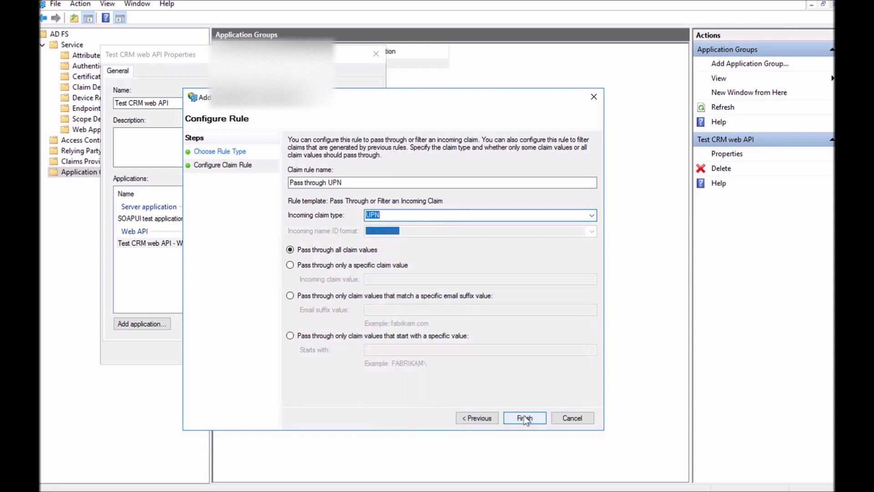
pyautogui.click(523, 417)
pyautogui.click(300, 375)
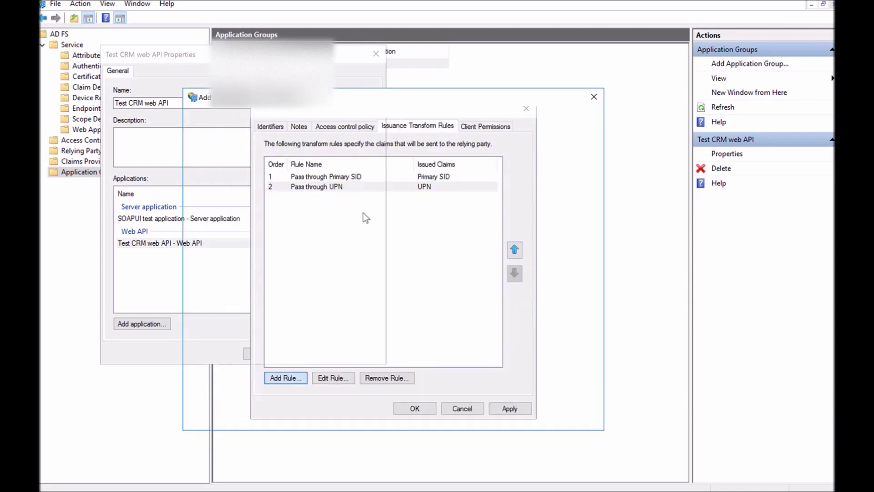
# Start a Transform an Incoming Claim rule named 'Transform Windows account name to Name'
pyautogui.click(432, 178)
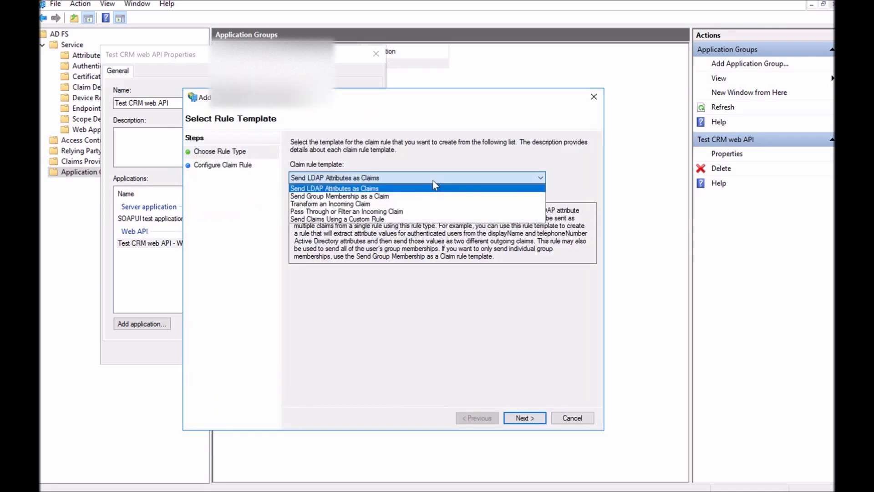
pyautogui.click(418, 205)
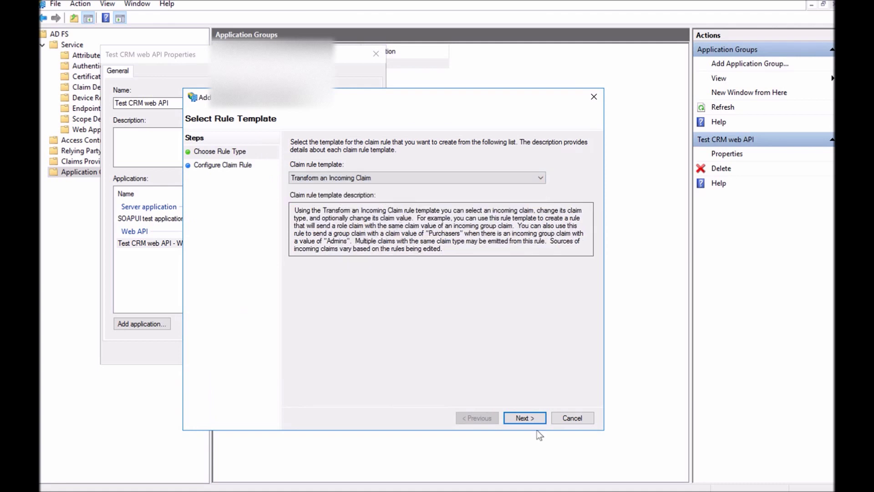
pyautogui.click(524, 417)
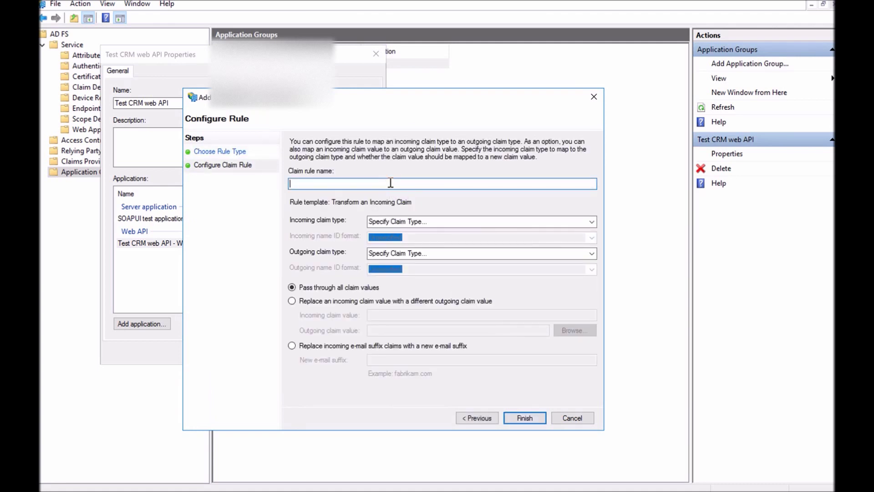
pyautogui.write('Transformndows account name to Name')
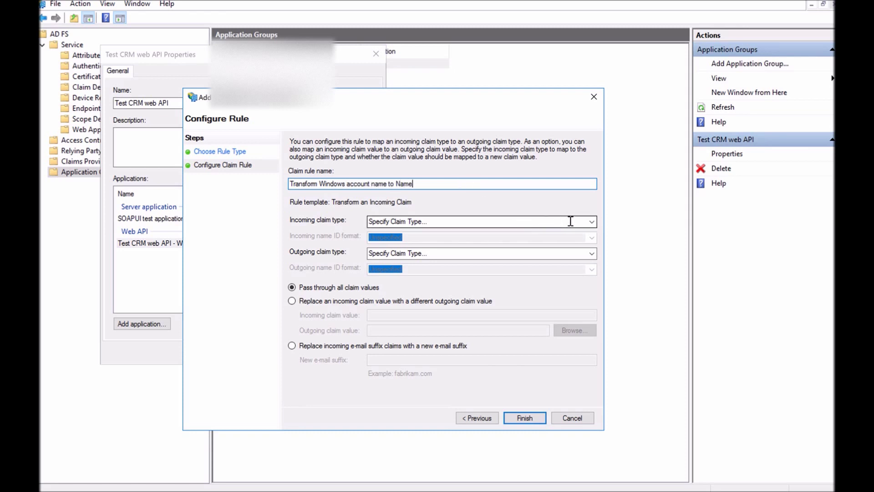
# Map incoming claim Windows account name to outgoing claim Name and finish the rule
pyautogui.click(592, 222)
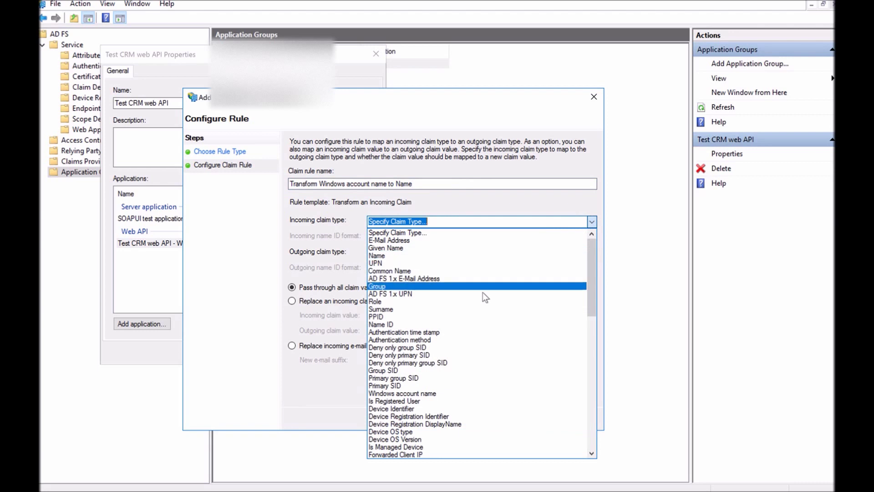
pyautogui.click(450, 394)
pyautogui.click(587, 254)
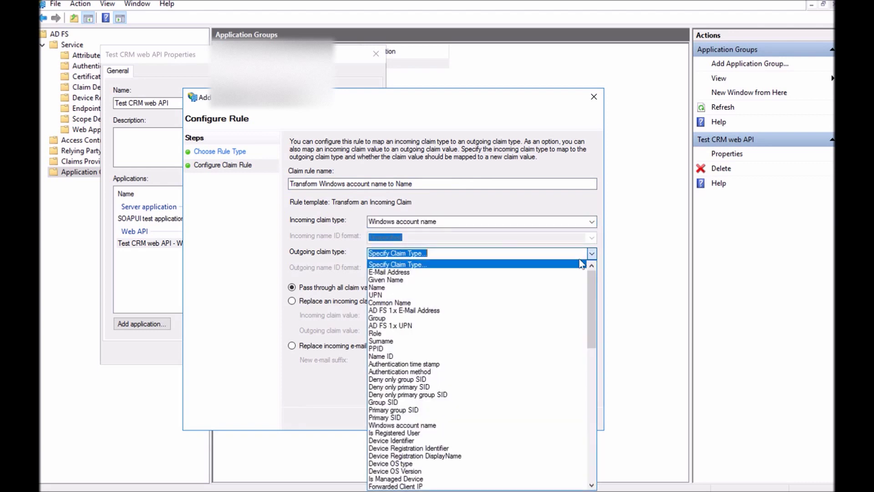
pyautogui.click(509, 288)
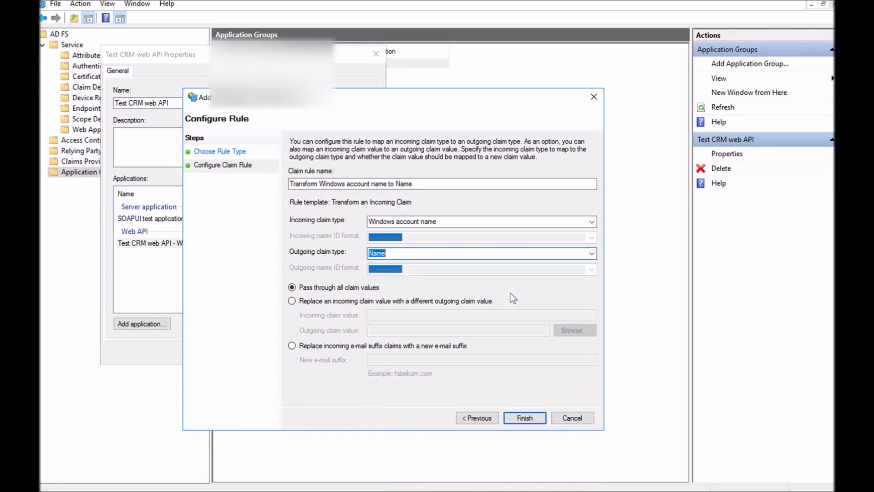
pyautogui.click(524, 418)
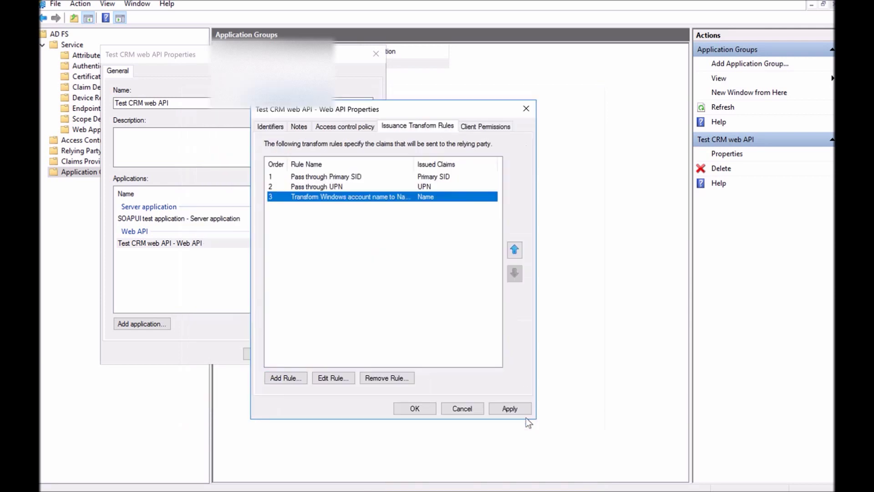
# Apply the three claim rules and close the Web API and application group properties
pyautogui.click(495, 410)
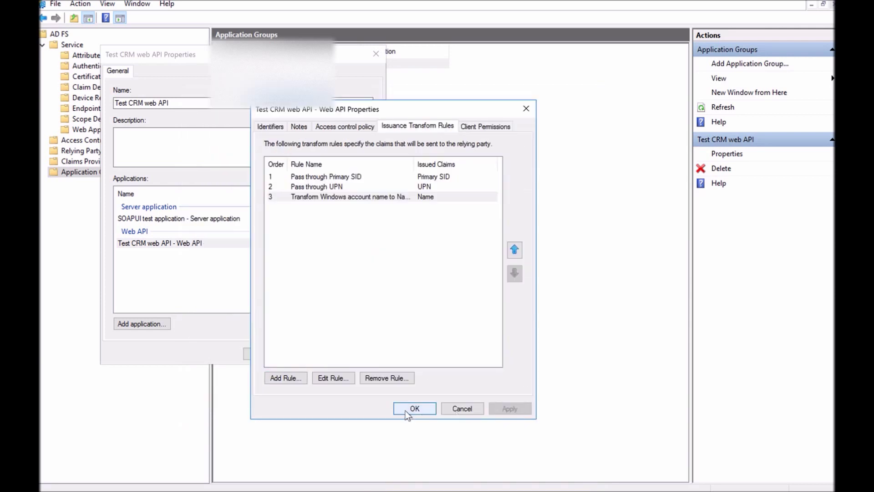
pyautogui.click(405, 409)
pyautogui.click(276, 353)
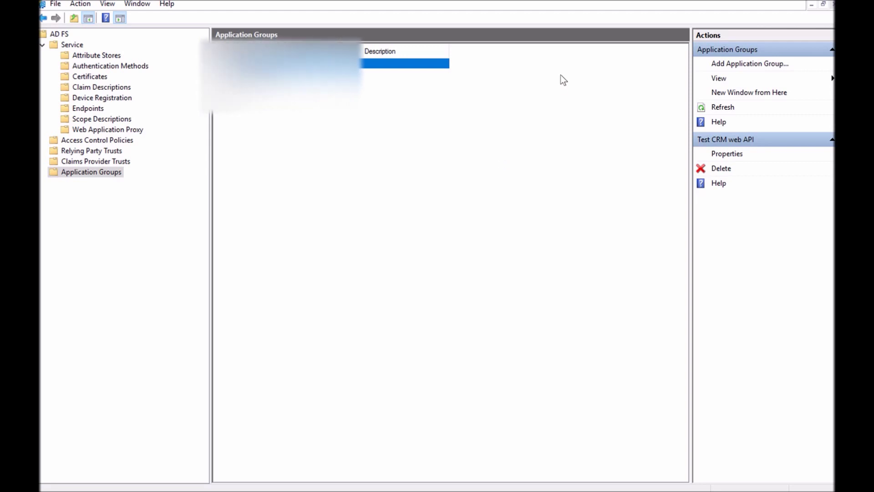
pyautogui.click(705, 7)
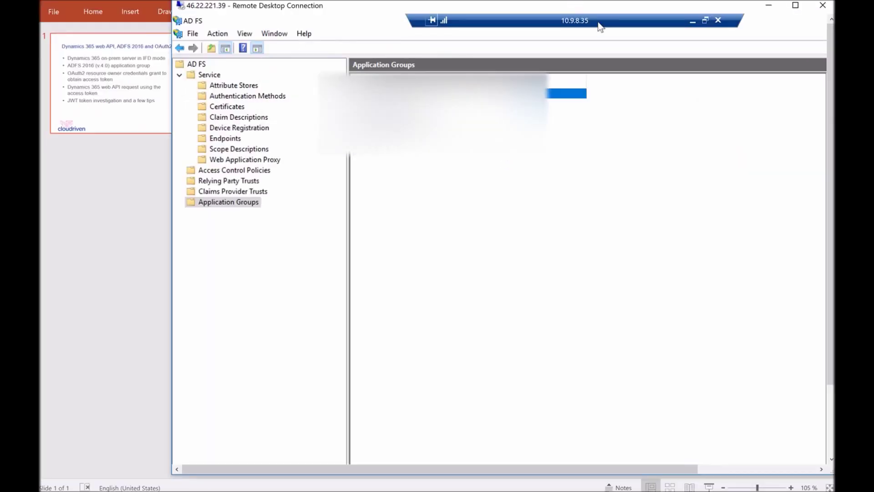
# Minimize the remote AD FS session, bring up Fiddler, then switch to jwt.io in Chrome
pyautogui.click(692, 20)
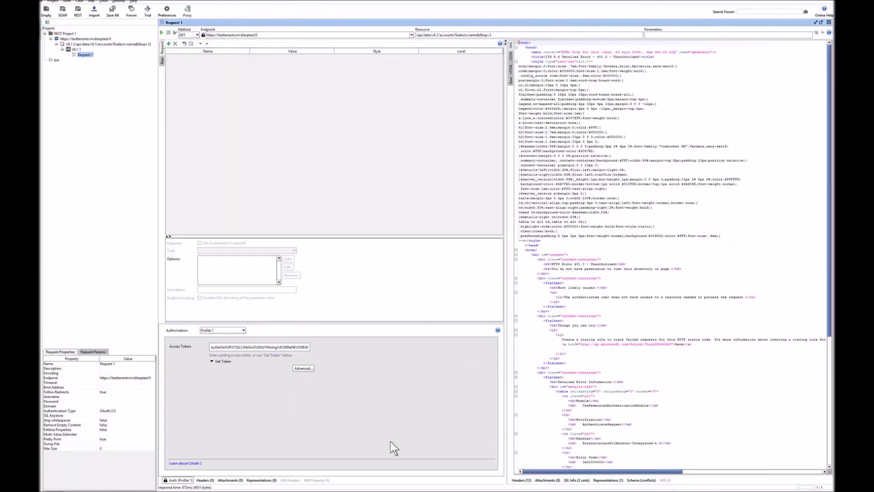
pyautogui.click(546, 486)
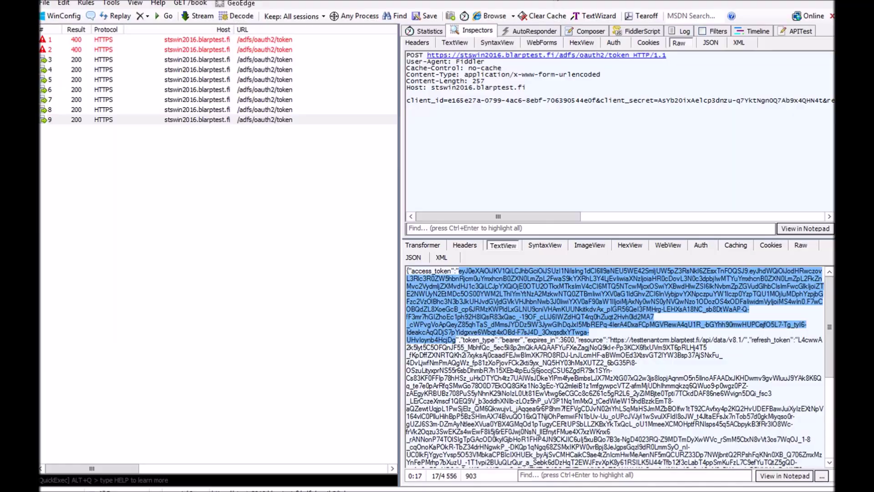
pyautogui.hotkey('alt', 'Tab')
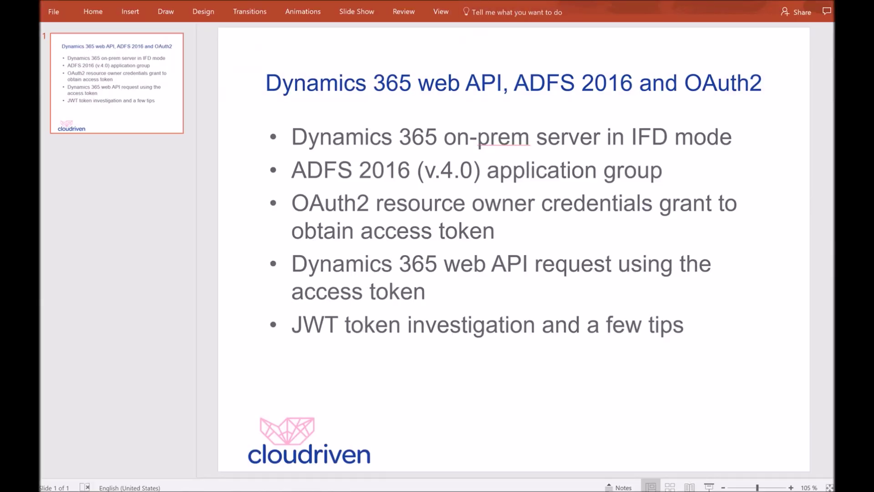
pyautogui.hotkey('alt', 'Tab')
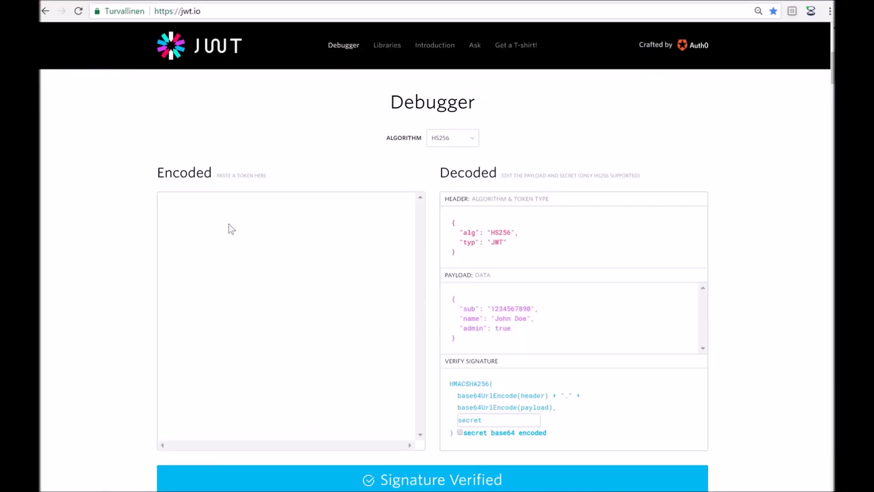
# Paste the AD FS access token into jwt.io's Encoded box and scroll to its decoded payload
pyautogui.click(211, 209)
pyautogui.hotkey('ctrl', 'v')
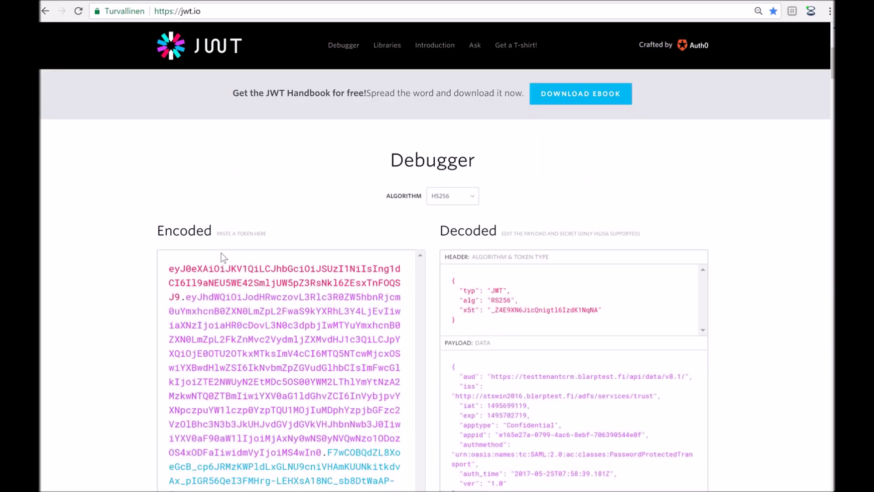
pyautogui.scroll(-3, 799, 261)
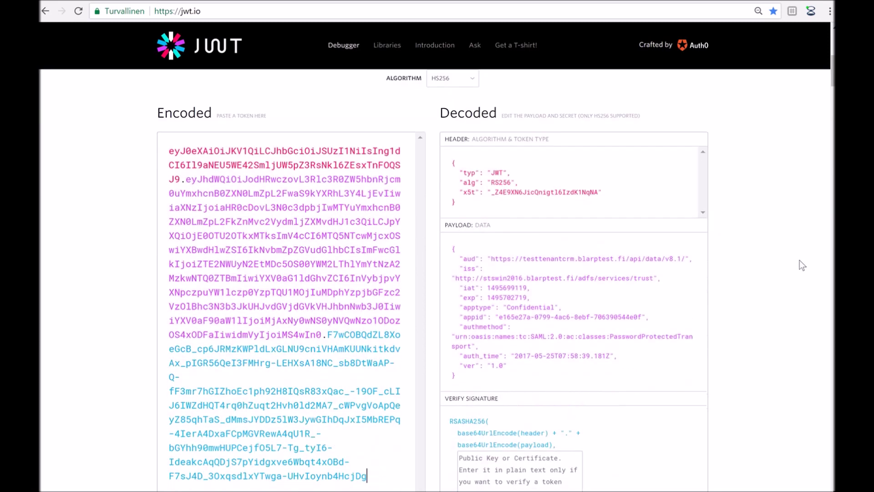
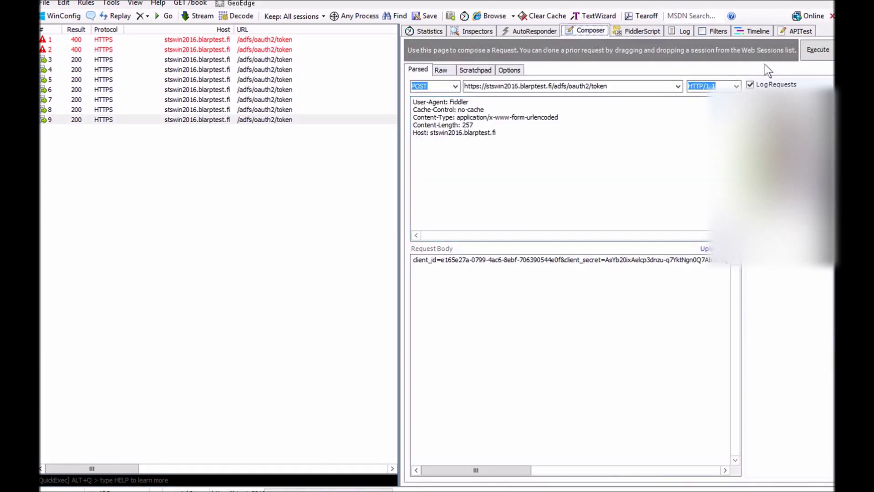
# Resend the ADFS token request and copy the access_token from session 10's JSON response
pyautogui.click(818, 50)
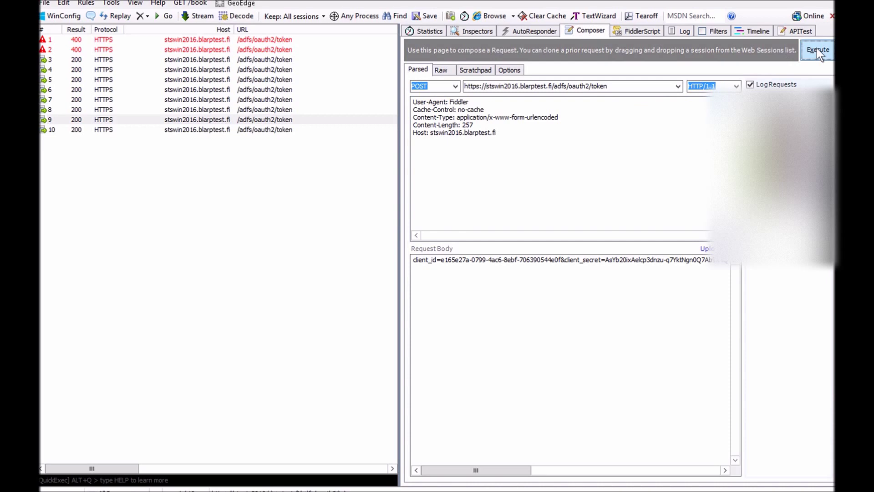
pyautogui.click(122, 131)
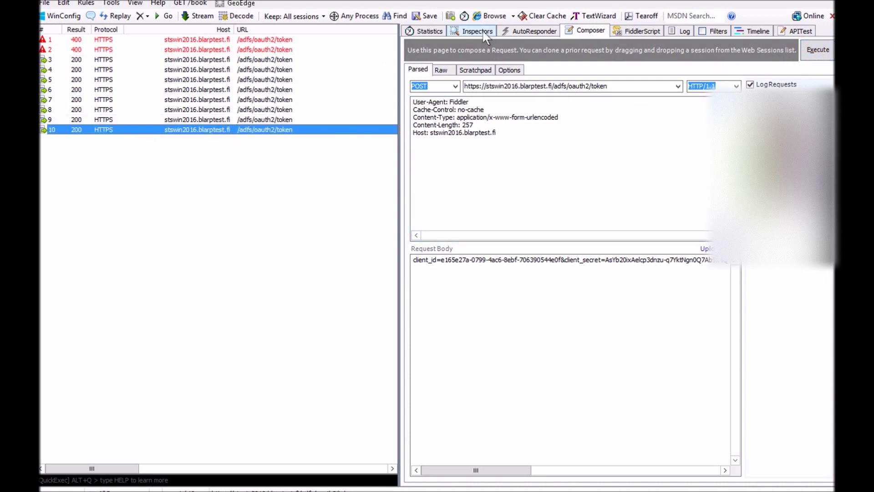
pyautogui.click(476, 31)
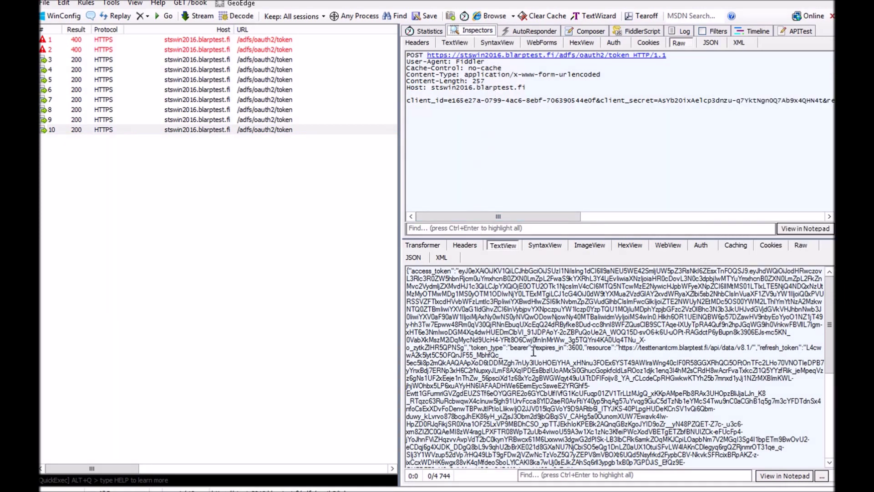
pyautogui.moveTo(463, 346); pyautogui.dragTo(460, 272)
pyautogui.hotkey('ctrl', 'c')
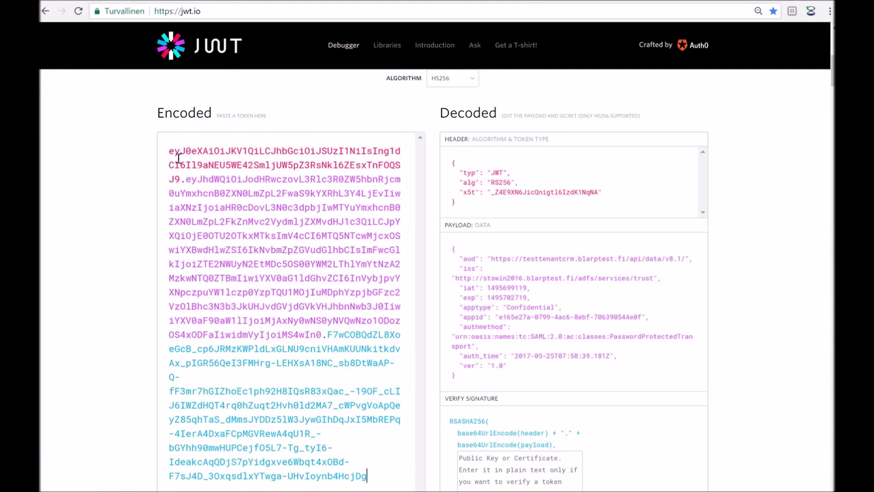
pyautogui.moveTo(178, 158); pyautogui.dragTo(400, 477)
# Replace the old token in jwt.io's Encoded box with the new access token
pyautogui.press('Delete')
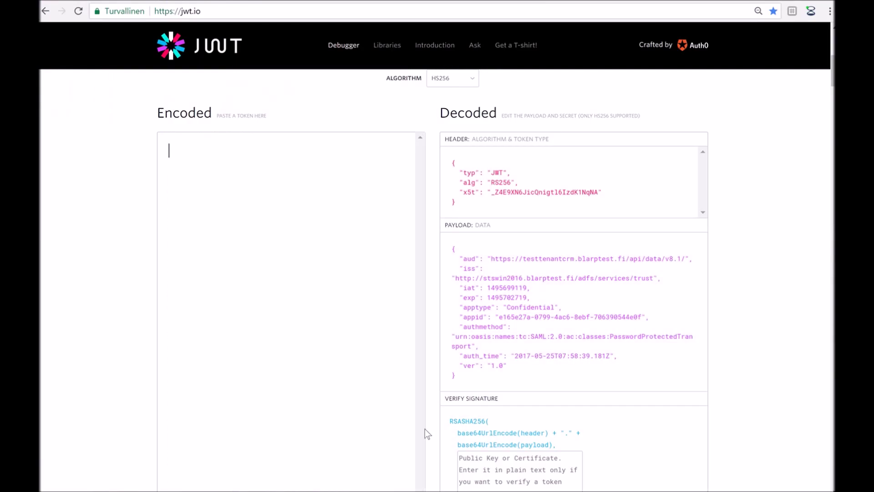
pyautogui.hotkey('ctrl', 'v')
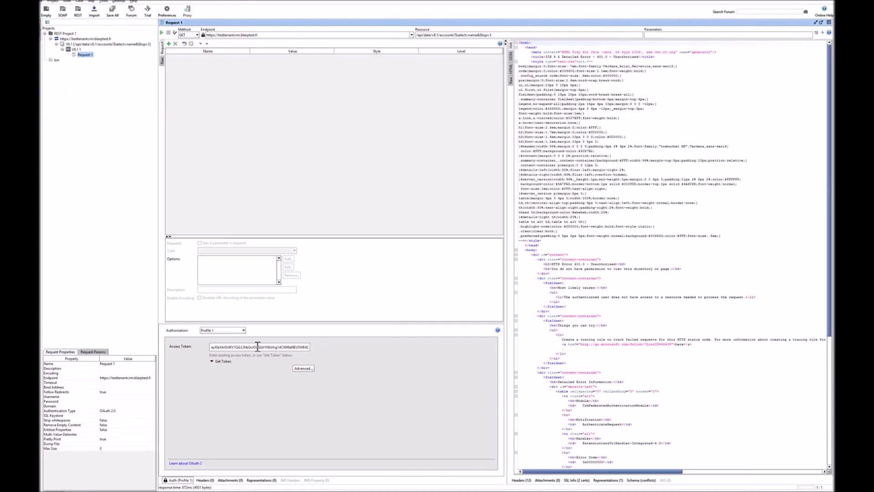
# Paste the new OAuth 2 access token, resend the GET accounts request, and view the JSON response
pyautogui.hotkey('ctrl', 'a')
pyautogui.press('BackSpace')
pyautogui.hotkey('ctrl', 'v')
pyautogui.press('Home')
pyautogui.click(161, 33)
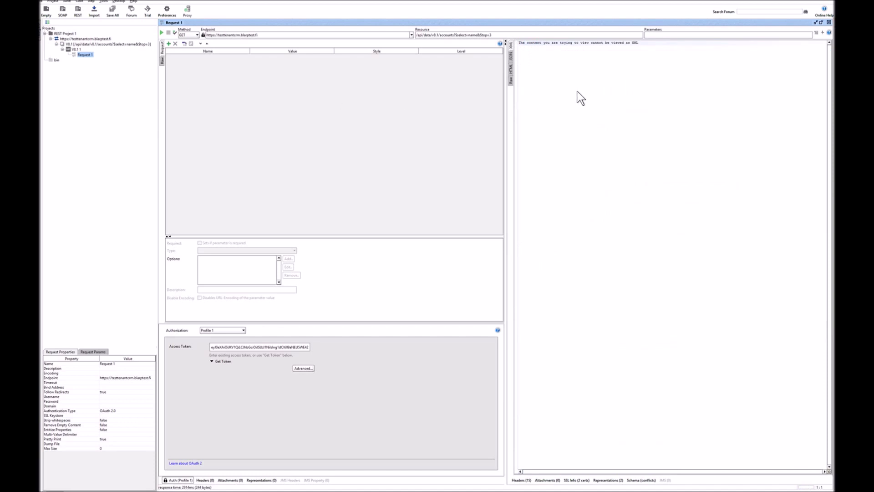
pyautogui.click(510, 57)
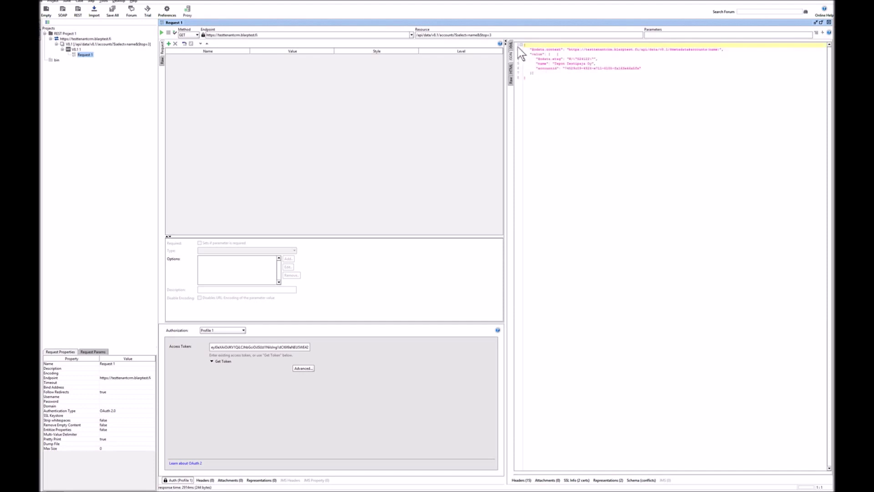